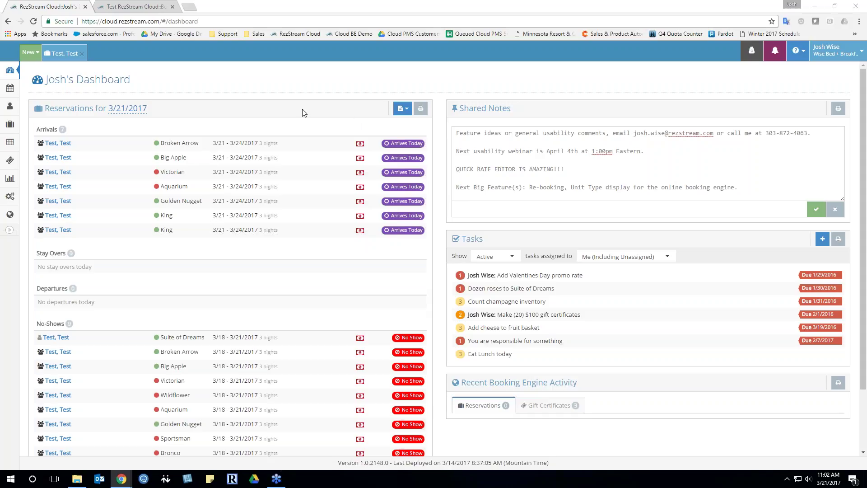
Step: Open the B+B Rate Plan from the rate plan configuration and view the seasons of its Best Available Rate
{"action": "left_click", "coordinate": [10, 88]}
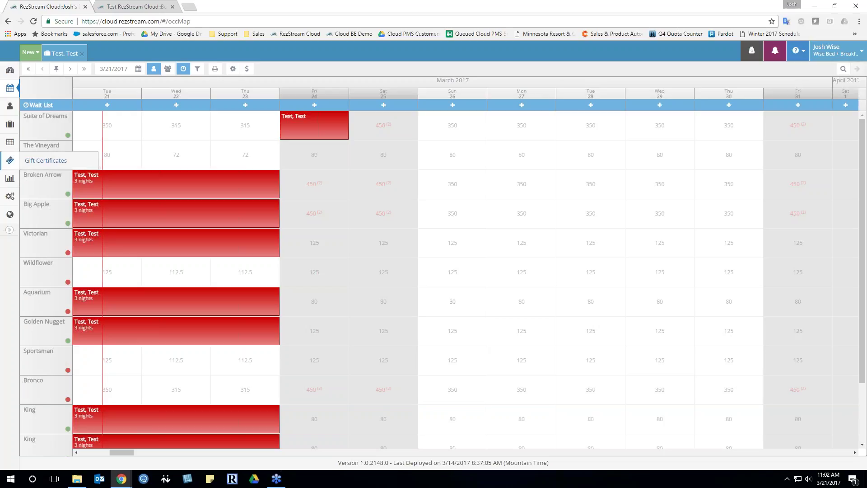
{"action": "left_click", "coordinate": [10, 196]}
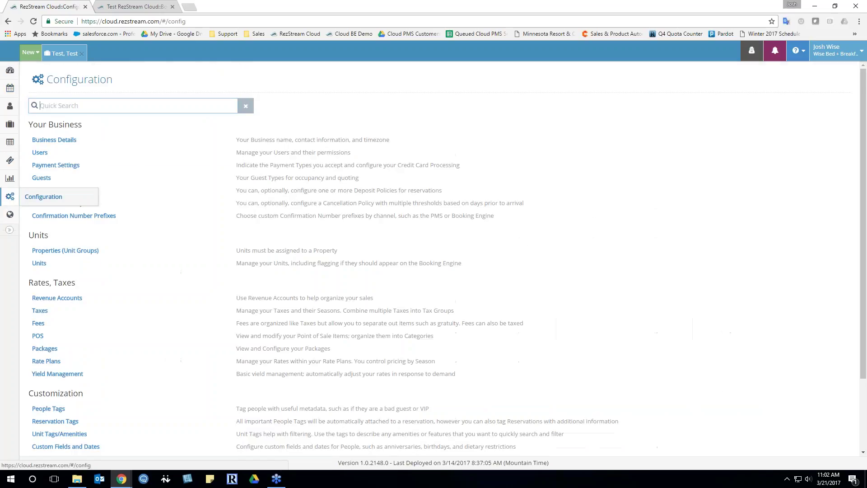
{"action": "scroll", "coordinate": [58, 320], "scroll_direction": "down", "scroll_amount": 1}
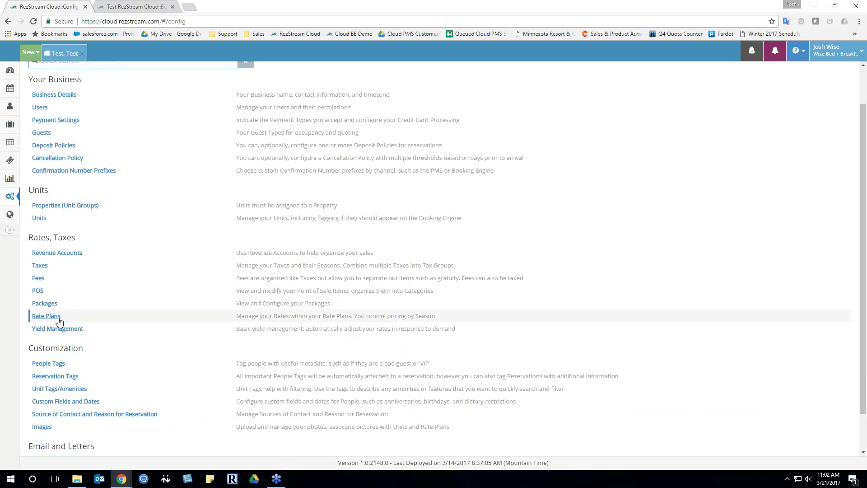
{"action": "left_click", "coordinate": [46, 316]}
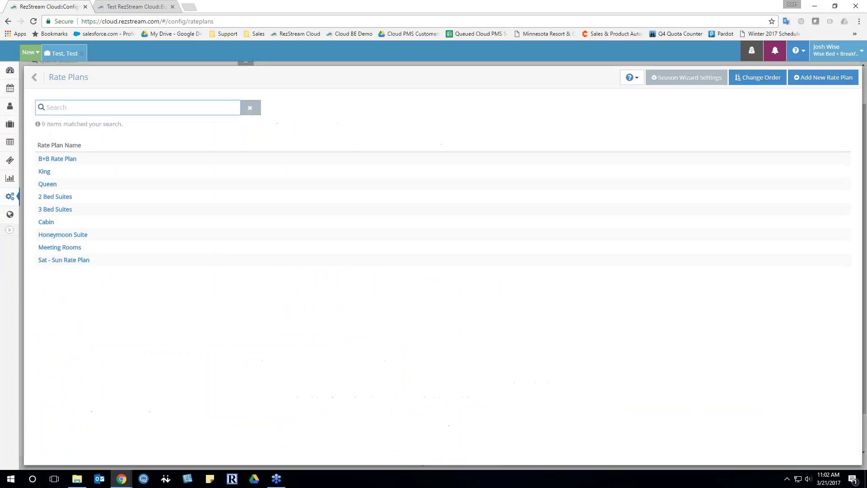
{"action": "left_click", "coordinate": [68, 162]}
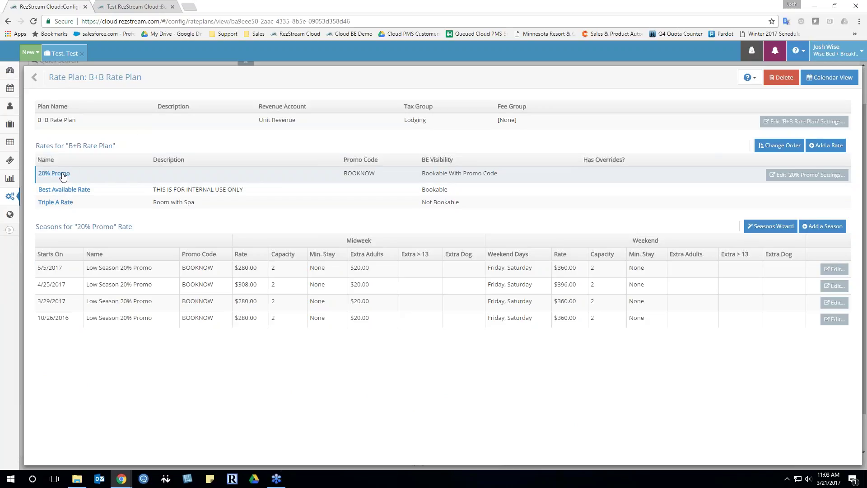
{"action": "left_click", "coordinate": [81, 190]}
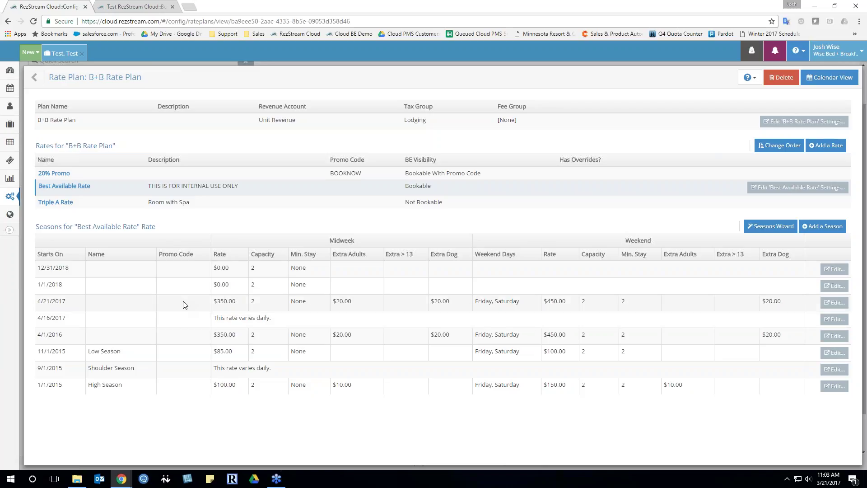
Step: Switch the occupancy calendar to the rate view and examine the daily rates and occupancy percentages of the rate plans
{"action": "left_click", "coordinate": [10, 89]}
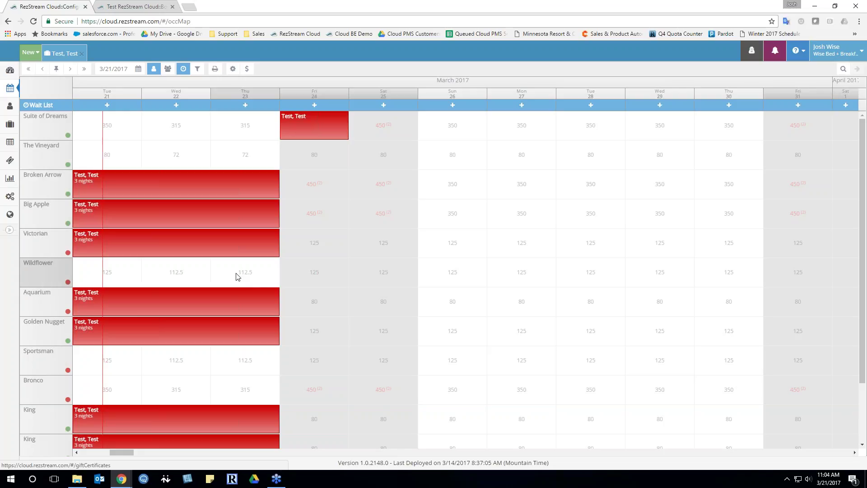
{"action": "left_click", "coordinate": [248, 70]}
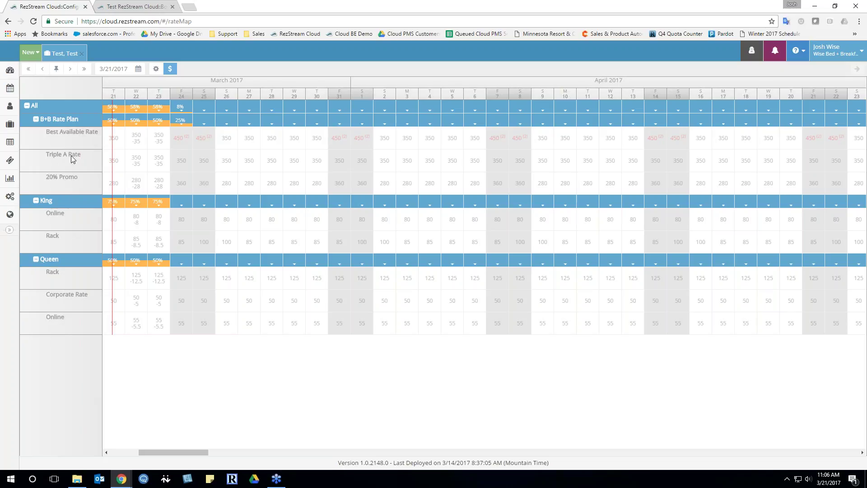
{"action": "mouse_move", "coordinate": [73, 123]}
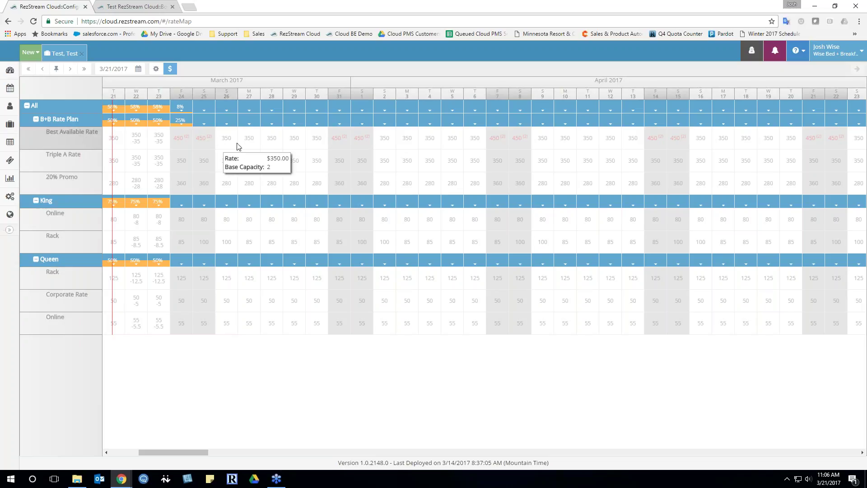
{"action": "mouse_move", "coordinate": [254, 144]}
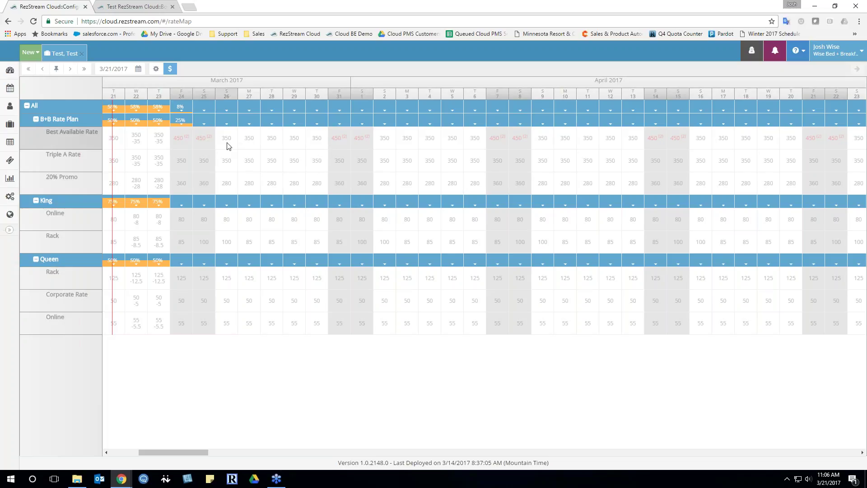
{"action": "mouse_move", "coordinate": [228, 146]}
{"action": "mouse_move", "coordinate": [203, 140]}
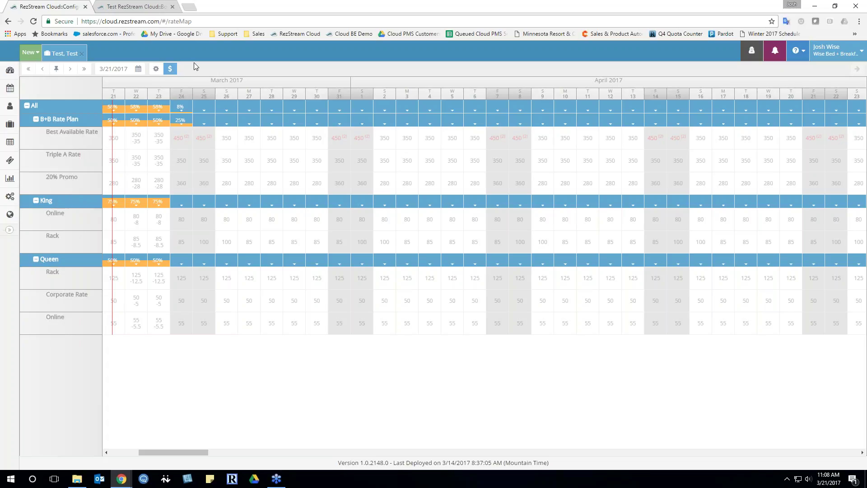
{"action": "mouse_move", "coordinate": [113, 109]}
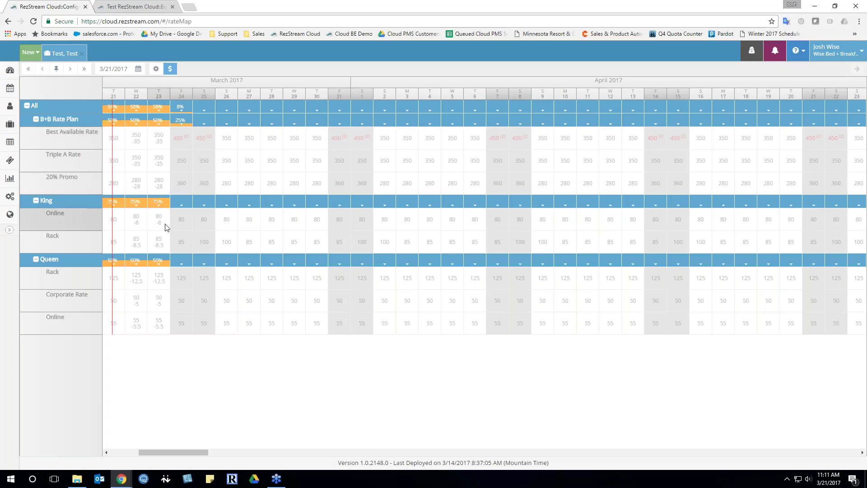
{"action": "mouse_move", "coordinate": [165, 147]}
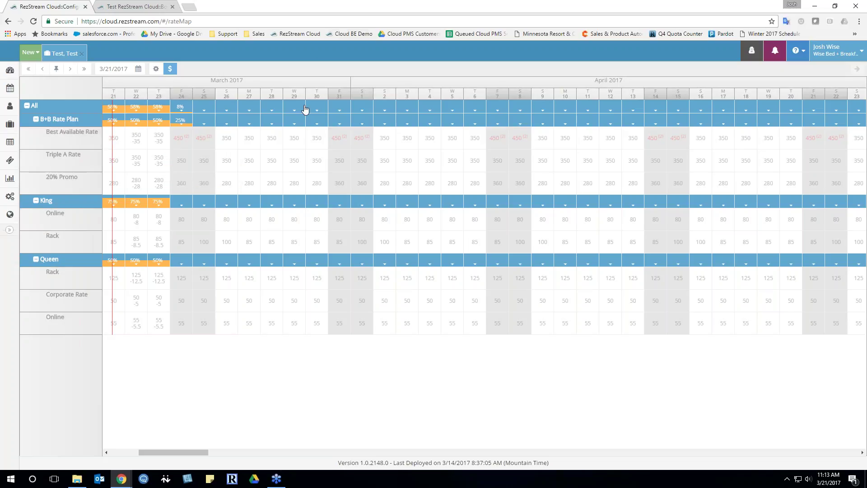
Step: Open the B+B Best Available Rate of March 30 for editing and close the rate editor without changes
{"action": "mouse_move", "coordinate": [320, 137]}
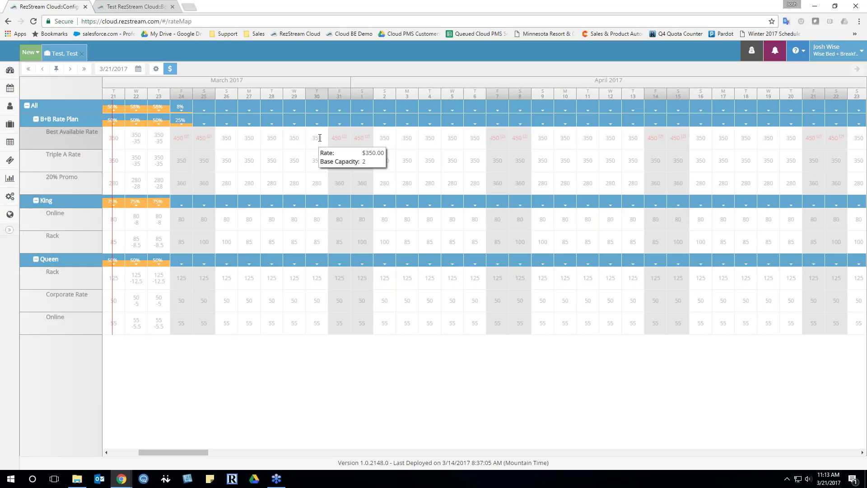
{"action": "left_click", "coordinate": [320, 138]}
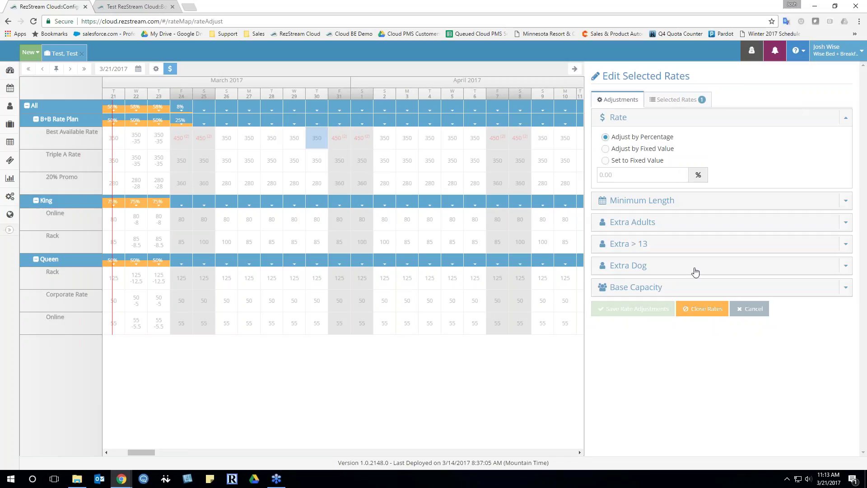
{"action": "left_click", "coordinate": [574, 68]}
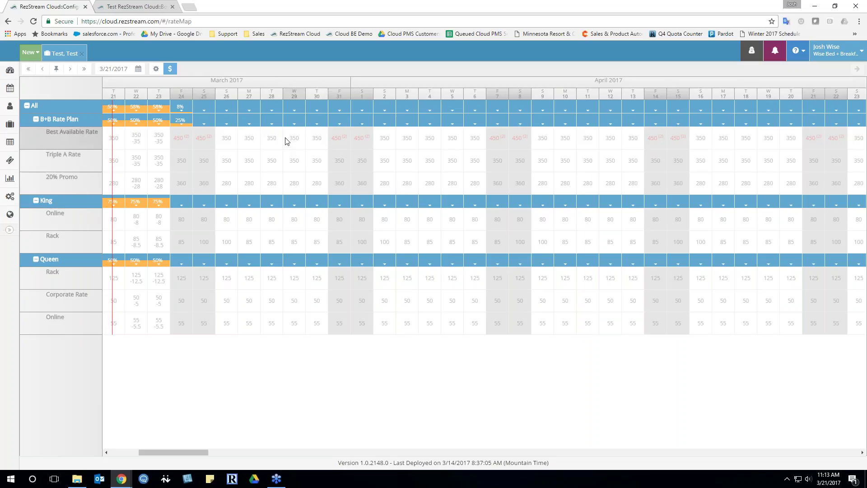
Step: Try a multiple selection of individual rates on different dates across the B+B, King and Queen plans, and discard it
{"action": "mouse_move", "coordinate": [286, 140]}
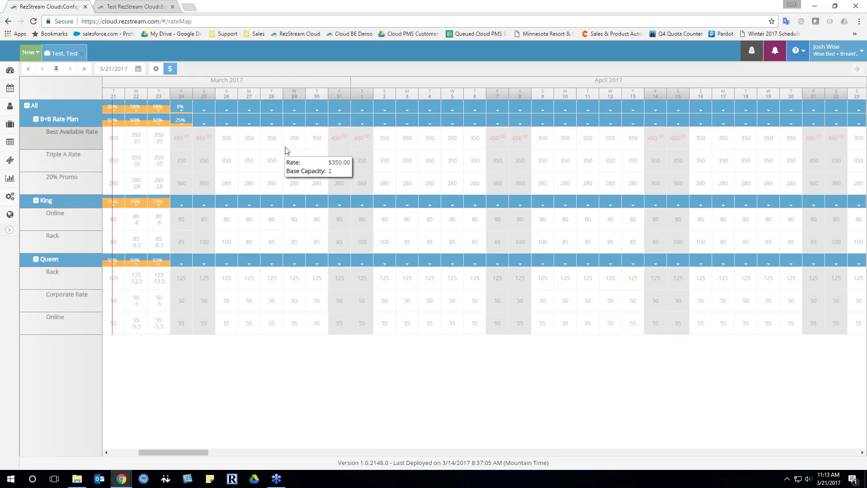
{"action": "left_click", "coordinate": [274, 141]}
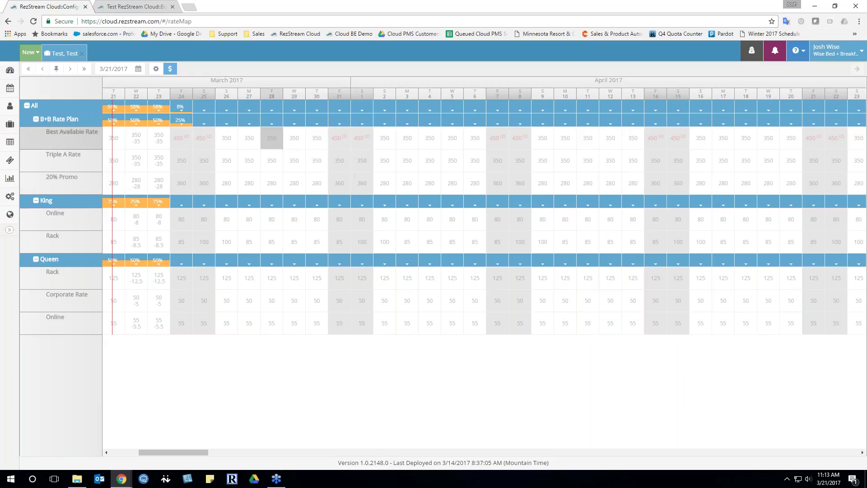
{"action": "left_click", "coordinate": [317, 163]}
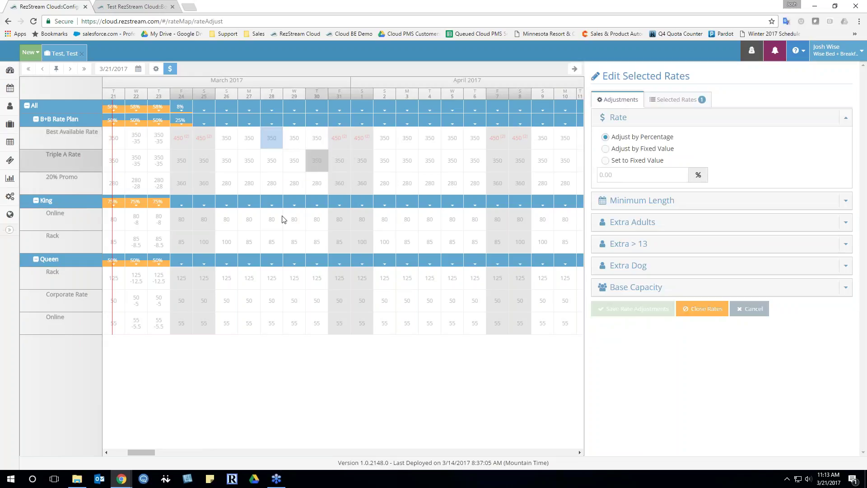
{"action": "left_click", "coordinate": [430, 240]}
{"action": "left_click", "coordinate": [429, 300]}
{"action": "left_click", "coordinate": [333, 324]}
{"action": "left_click", "coordinate": [308, 326]}
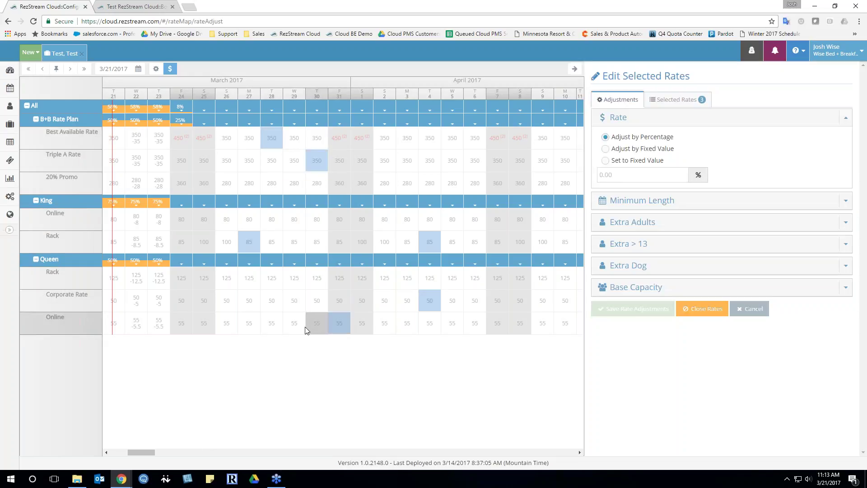
{"action": "left_click", "coordinate": [255, 327]}
{"action": "mouse_move", "coordinate": [255, 307]}
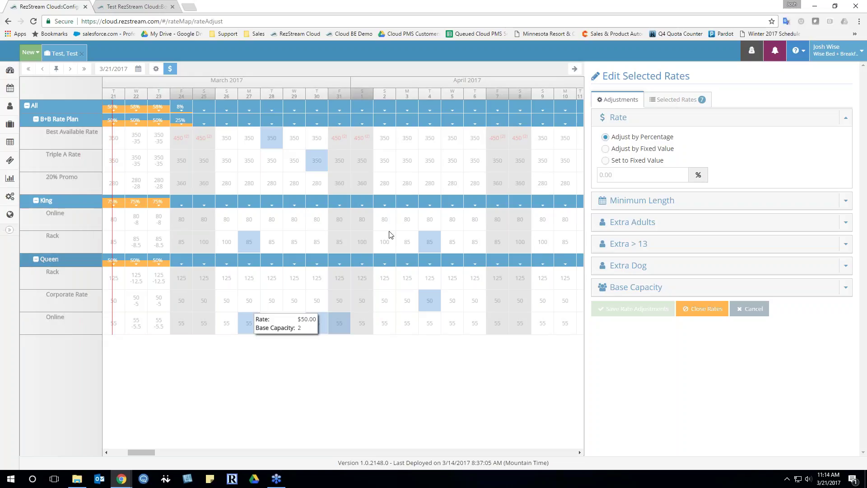
{"action": "left_click", "coordinate": [576, 71]}
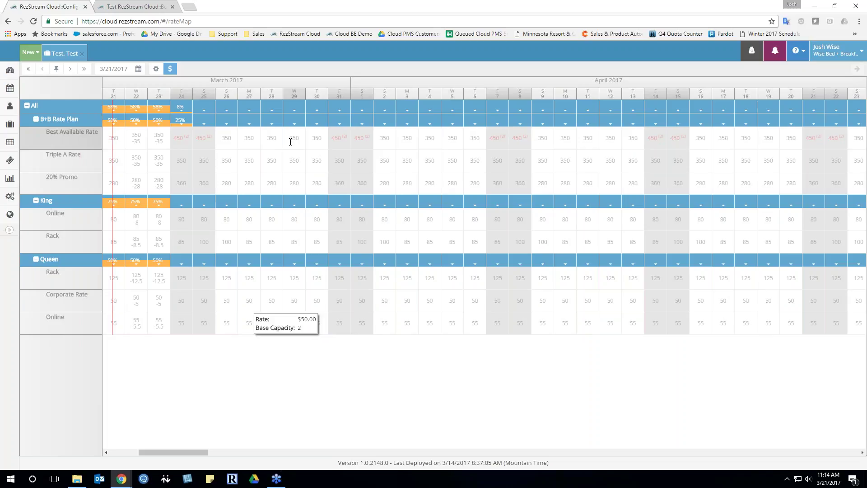
Step: Try selecting the Best Available Rate for March 30 to April 1 and all plans' rates for March 24, discarding each selection
{"action": "left_click_drag", "start_coordinate": [316, 138], "coordinate": [354, 150]}
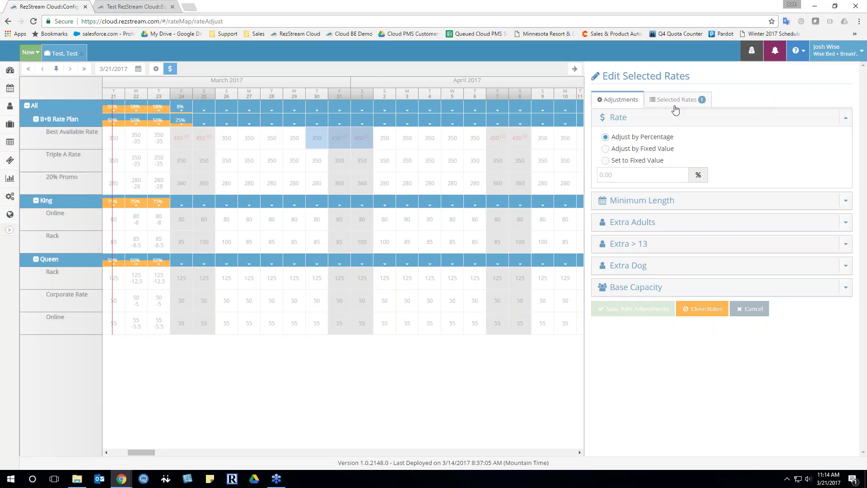
{"action": "left_click", "coordinate": [575, 70]}
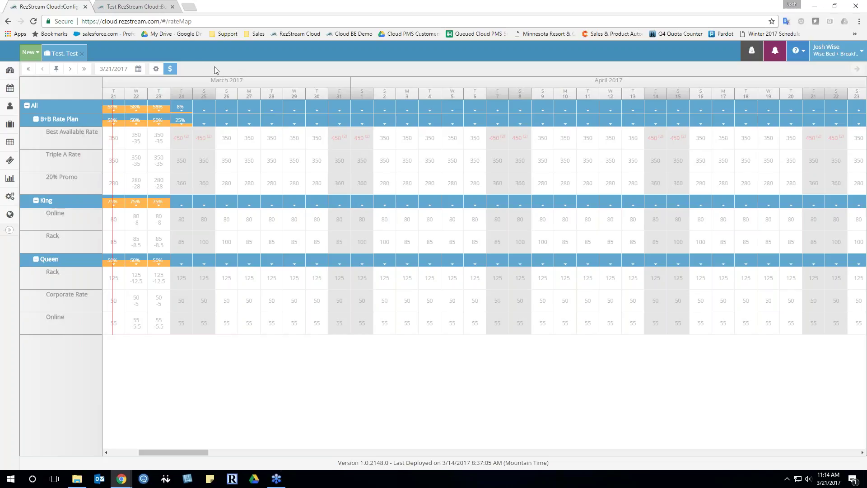
{"action": "left_click", "coordinate": [180, 108]}
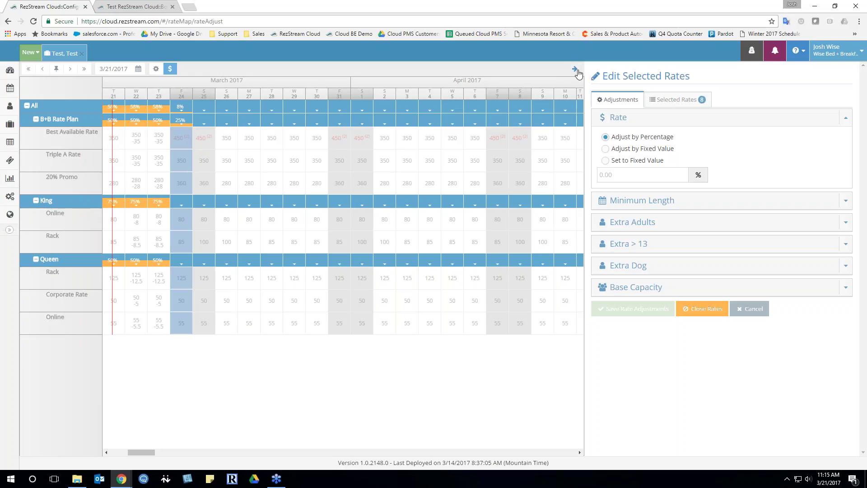
{"action": "left_click", "coordinate": [473, 63]}
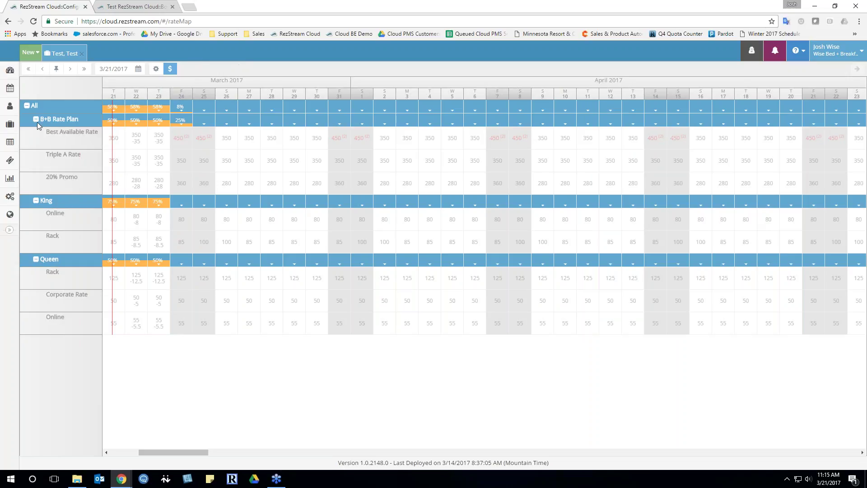
Step: Try selecting only the B+B Rate Plan's rates and only the King plan's rates for March 24, discarding each selection
{"action": "mouse_move", "coordinate": [58, 120]}
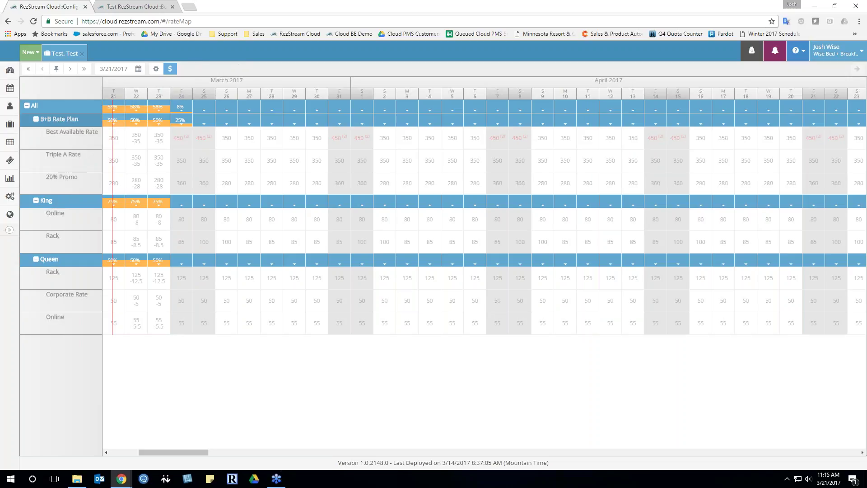
{"action": "left_click", "coordinate": [180, 121]}
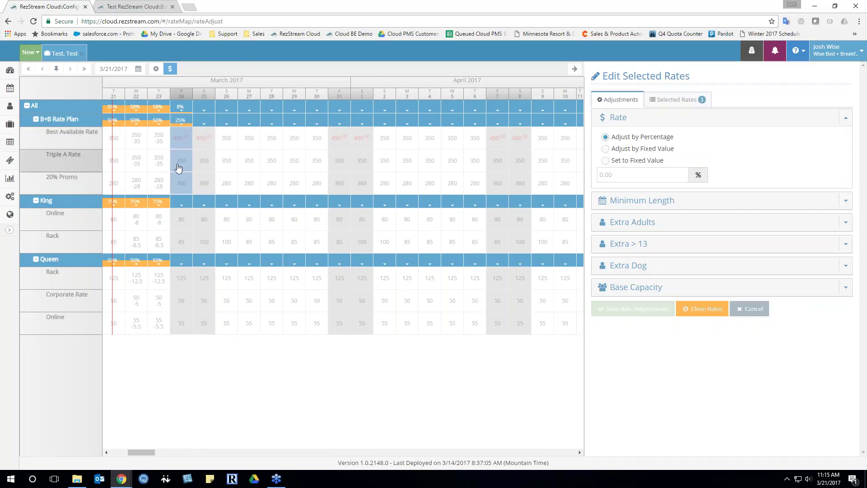
{"action": "left_click", "coordinate": [574, 69]}
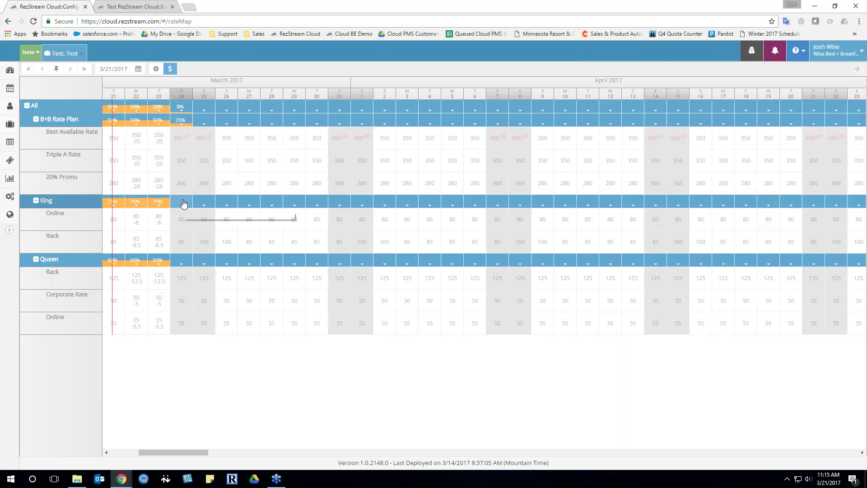
{"action": "left_click", "coordinate": [177, 205]}
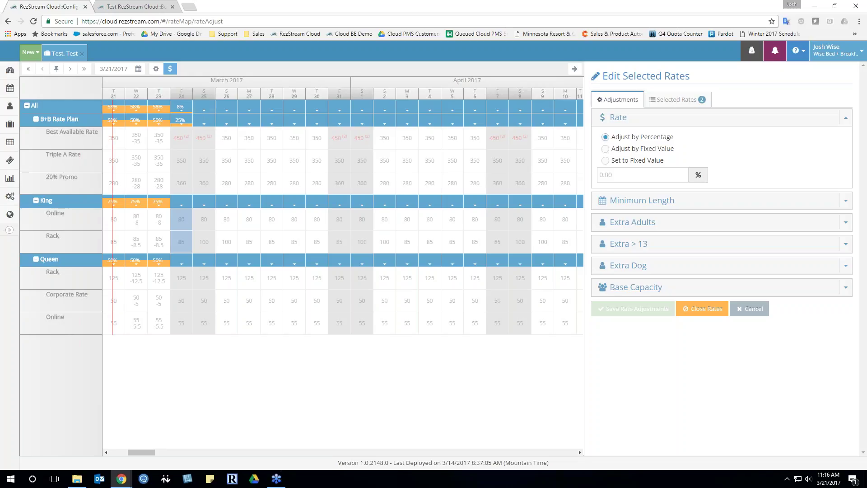
{"action": "left_click", "coordinate": [576, 71]}
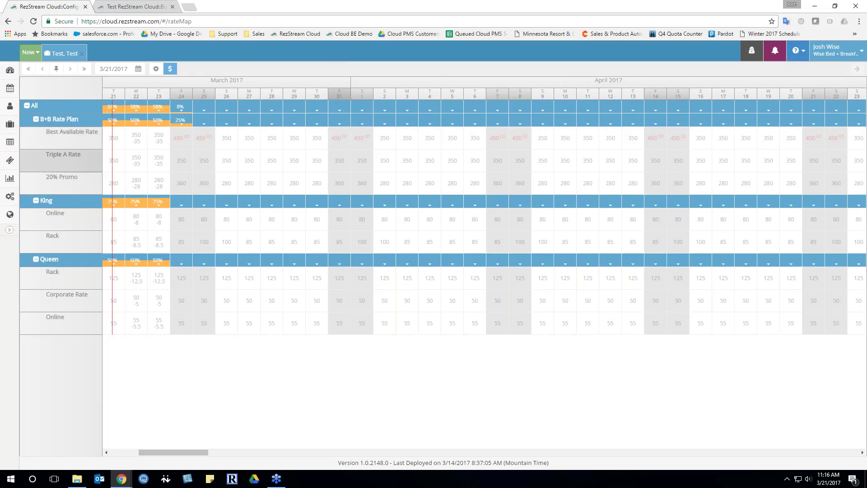
Step: Select the B+B Best Available Rate for March 31 to April 1, 2017 and review the list of selected rates
{"action": "left_click_drag", "start_coordinate": [341, 138], "coordinate": [357, 137]}
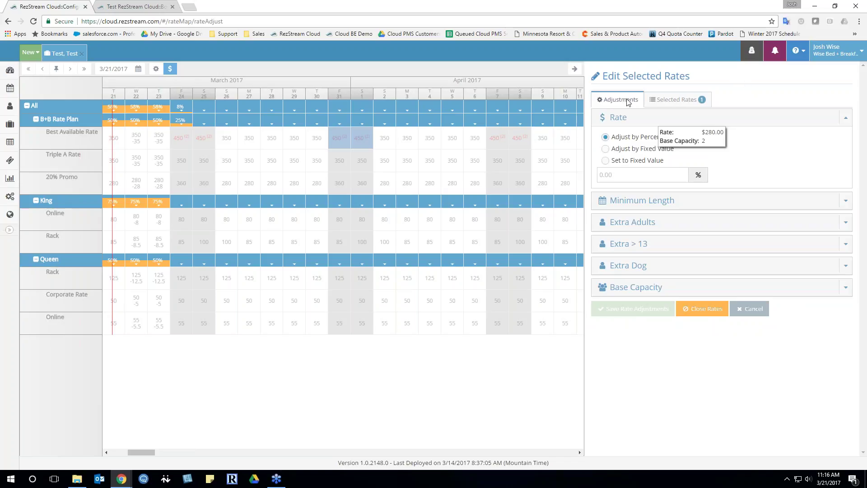
{"action": "left_click", "coordinate": [669, 101]}
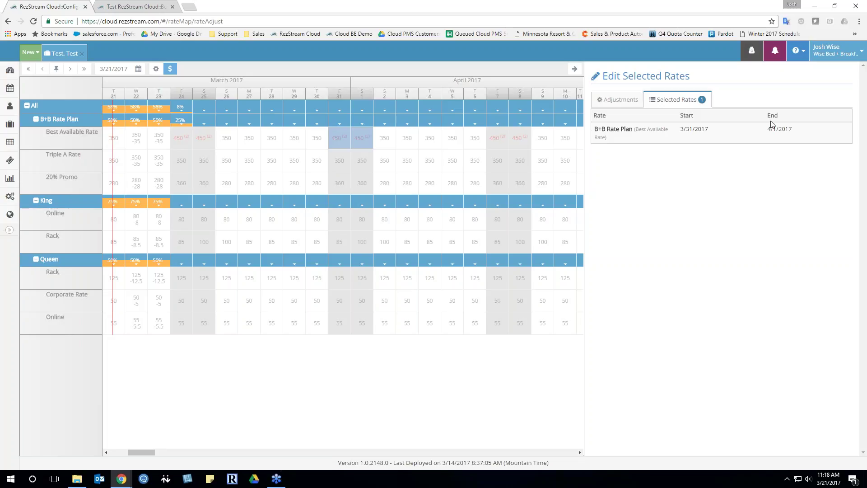
{"action": "left_click", "coordinate": [628, 101]}
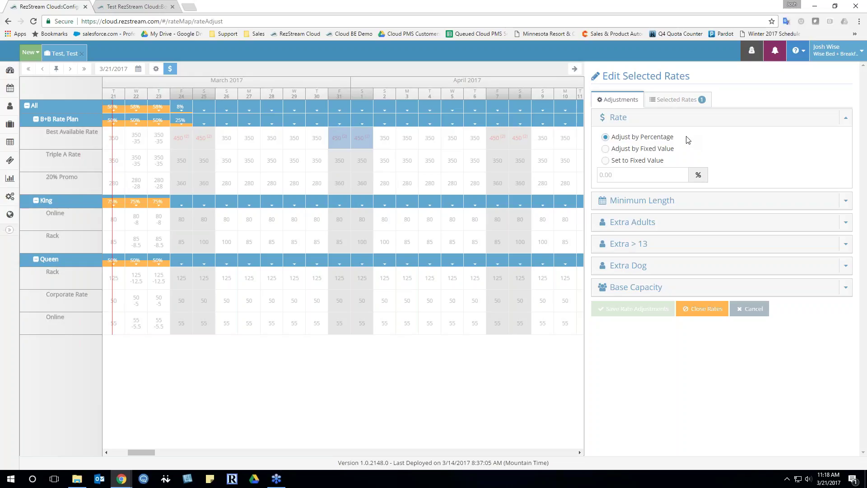
Step: Adjust the selected Best Available Rates by 10 percent and save the rate adjustments
{"action": "left_click", "coordinate": [647, 172]}
{"action": "type", "text": "10"}
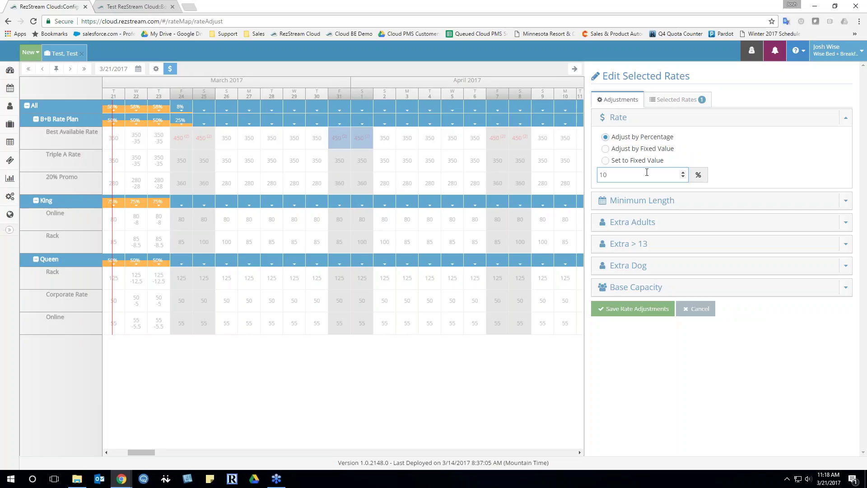
{"action": "key", "text": "BackSpace"}
{"action": "key", "text": "BackSpace"}
{"action": "type", "text": "-10"}
{"action": "left_click", "coordinate": [637, 309]}
{"action": "left_click", "coordinate": [637, 309]}
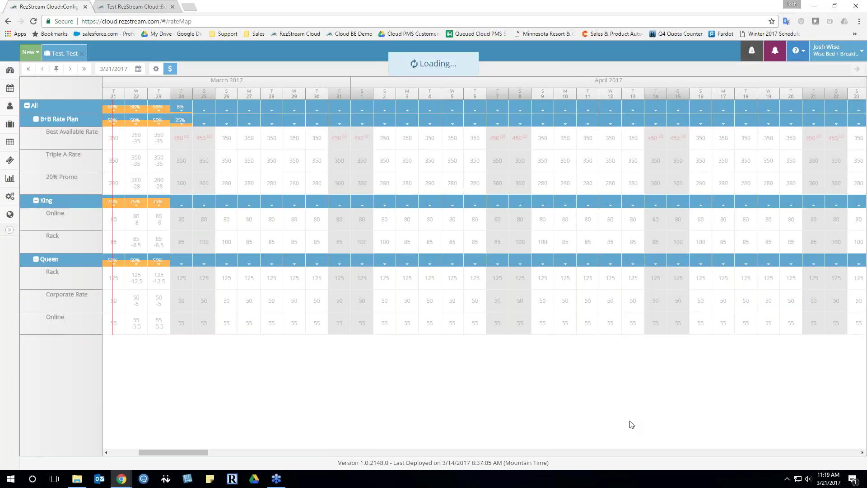
Step: Raise the B+B Best Available Rate for March 31 to April 1 by a fixed value of $10 and save
{"action": "mouse_move", "coordinate": [341, 137]}
{"action": "mouse_move", "coordinate": [370, 139]}
{"action": "left_click_drag", "start_coordinate": [343, 137], "coordinate": [368, 138]}
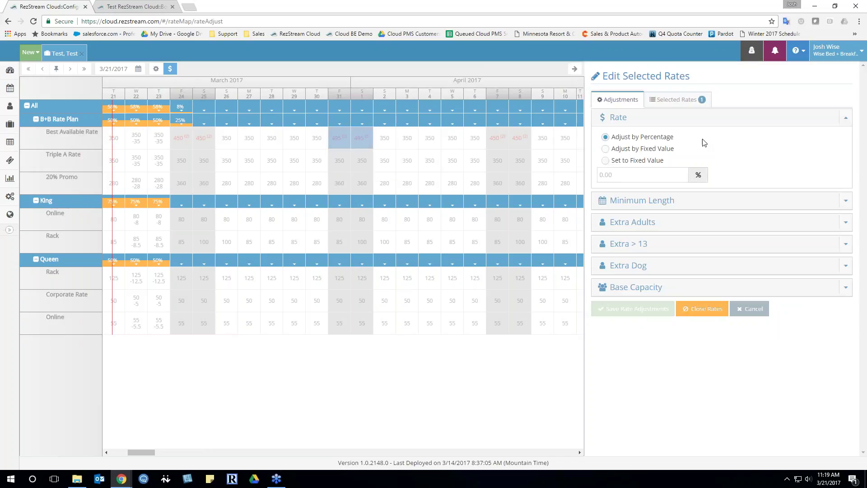
{"action": "left_click", "coordinate": [732, 148]}
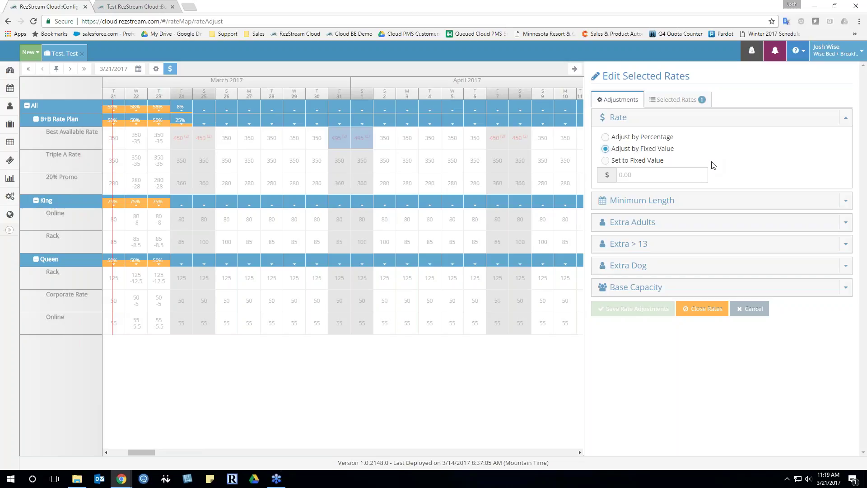
{"action": "left_click", "coordinate": [666, 172]}
{"action": "type", "text": "10"}
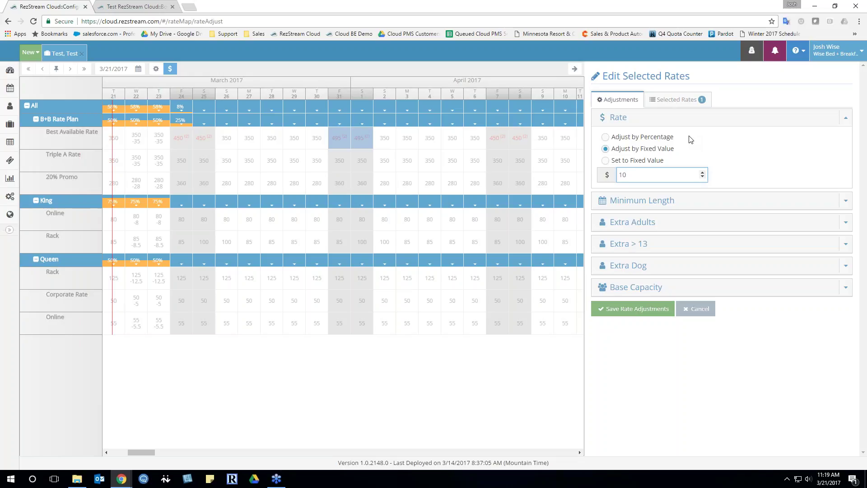
{"action": "left_click", "coordinate": [646, 309]}
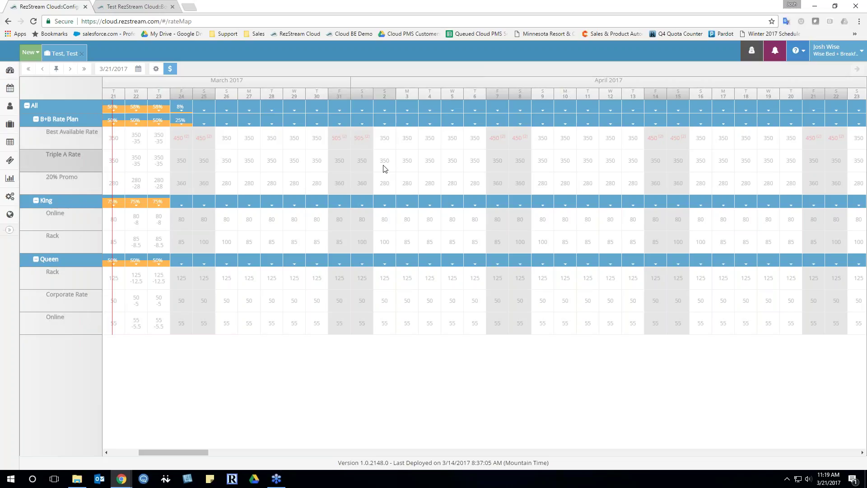
Step: Set the B+B Best Available Rate for March 31 to April 1 to a fixed value of $100 and save
{"action": "left_click_drag", "start_coordinate": [339, 138], "coordinate": [362, 138]}
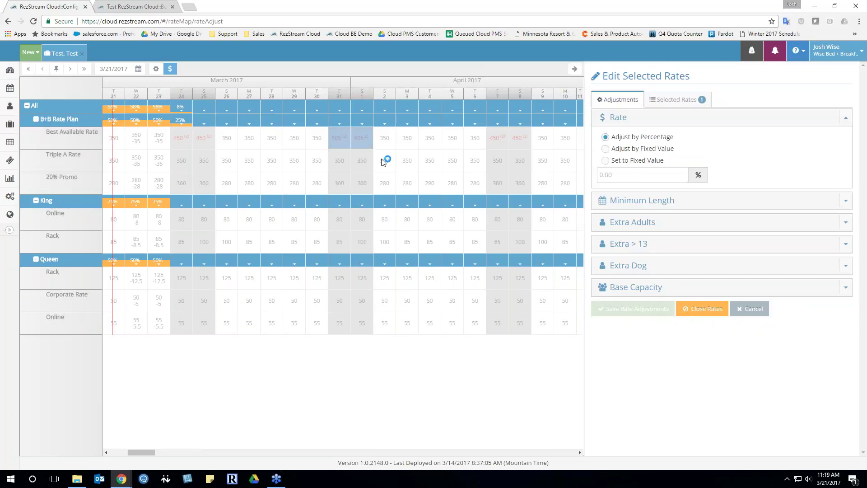
{"action": "left_click", "coordinate": [613, 162]}
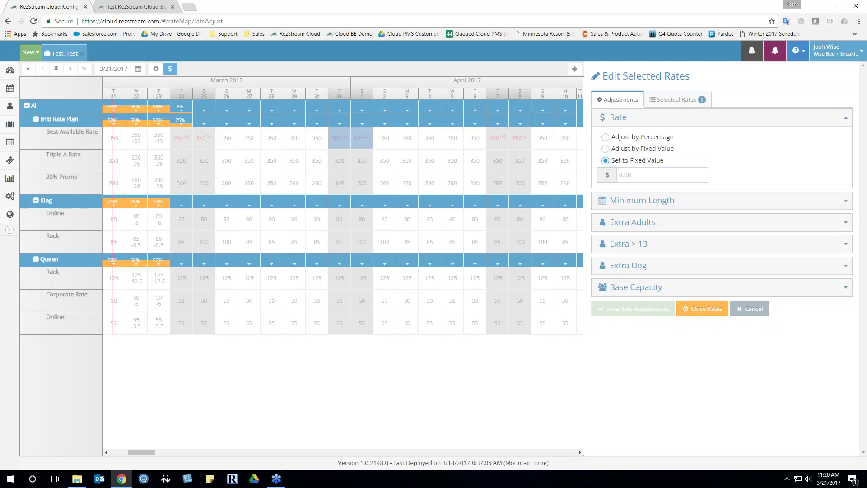
{"action": "left_click", "coordinate": [645, 180]}
{"action": "type", "text": "100"}
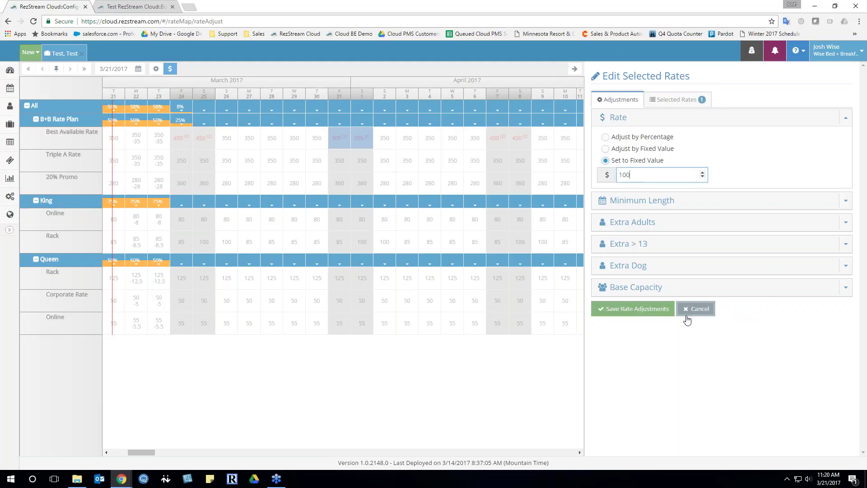
{"action": "left_click", "coordinate": [645, 310]}
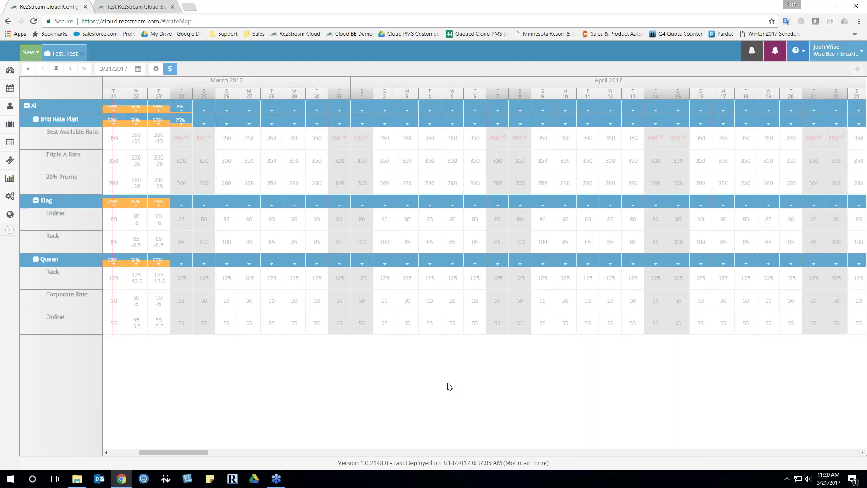
Step: Set the minimum length for the B+B Best Available Rate on March 31 to April 1 to 3 nights
{"action": "mouse_move", "coordinate": [347, 138]}
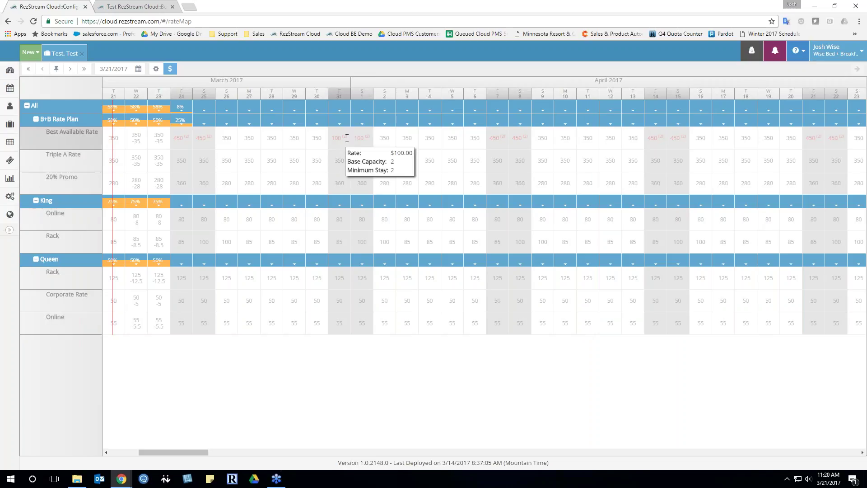
{"action": "left_click_drag", "start_coordinate": [347, 138], "coordinate": [362, 138]}
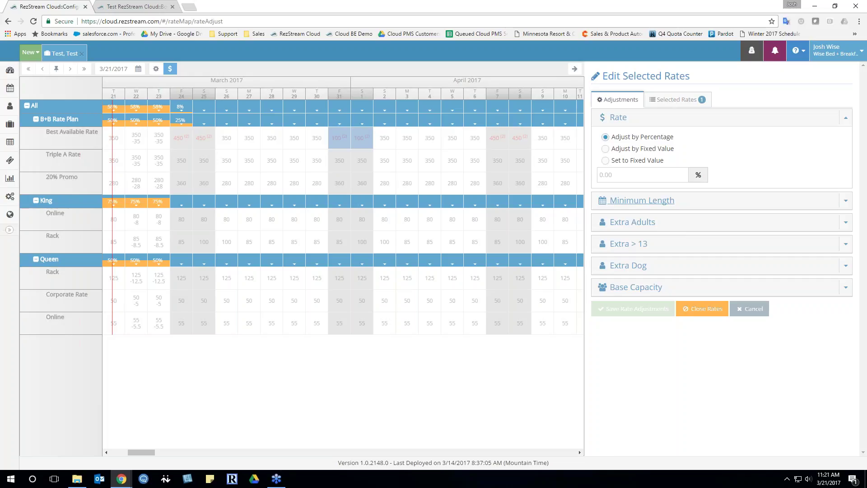
{"action": "left_click", "coordinate": [641, 200]}
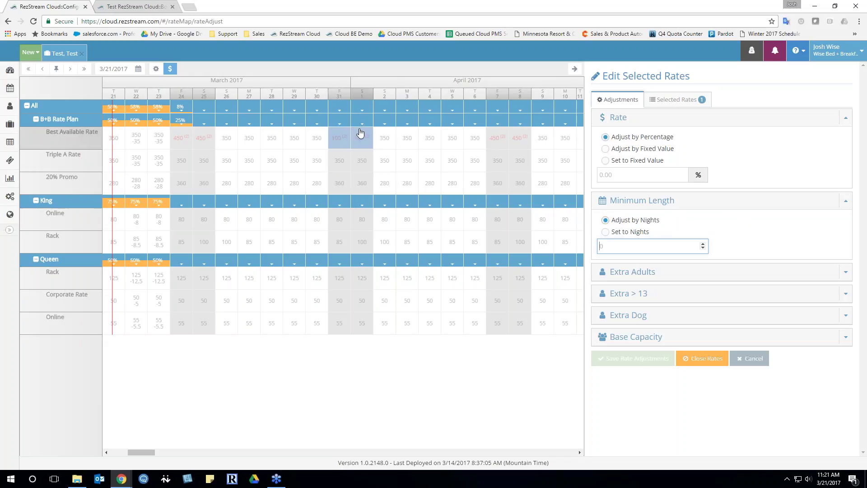
{"action": "left_click", "coordinate": [643, 246]}
{"action": "key", "text": "BackSpace"}
{"action": "type", "text": "1"}
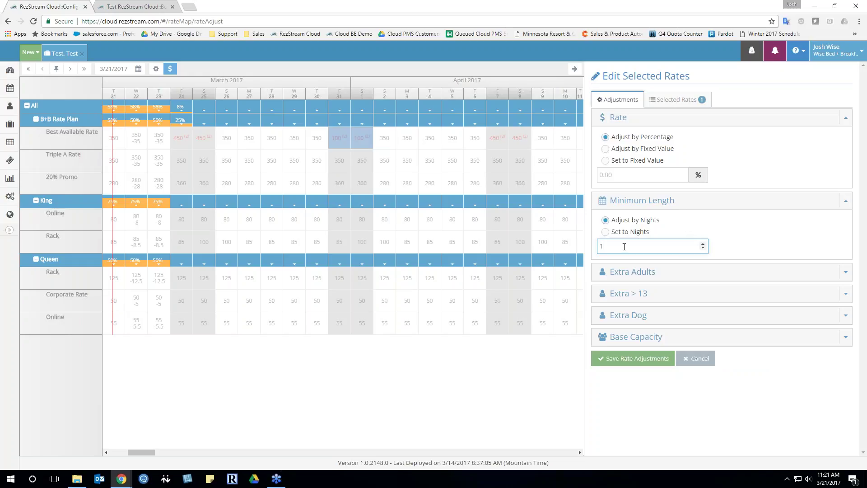
{"action": "key", "text": "BackSpace"}
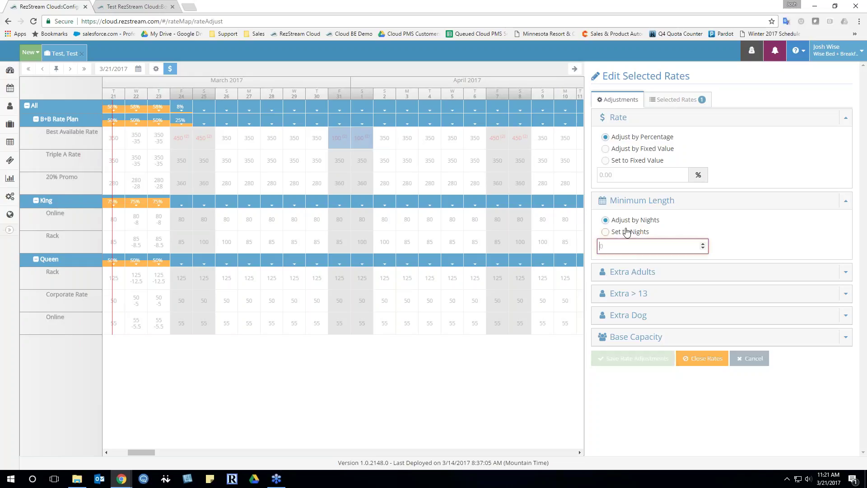
{"action": "left_click", "coordinate": [625, 232]}
{"action": "type", "text": "3"}
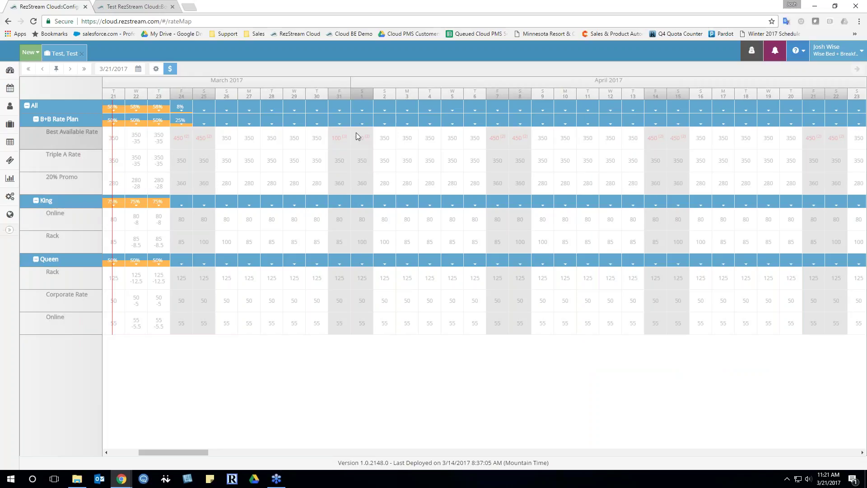
Step: Open the B+B Best Available Rate for March 31 to April 1 for editing and review the Minimum Length adjustment options
{"action": "mouse_move", "coordinate": [78, 121]}
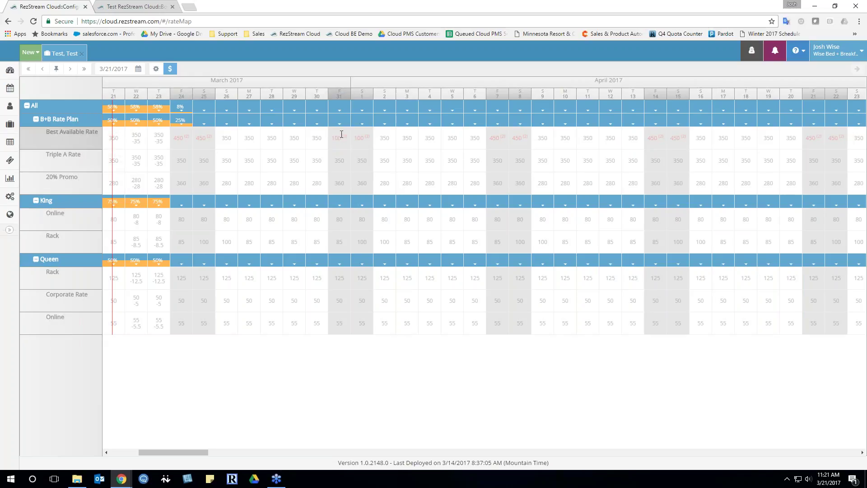
{"action": "mouse_move", "coordinate": [342, 134]}
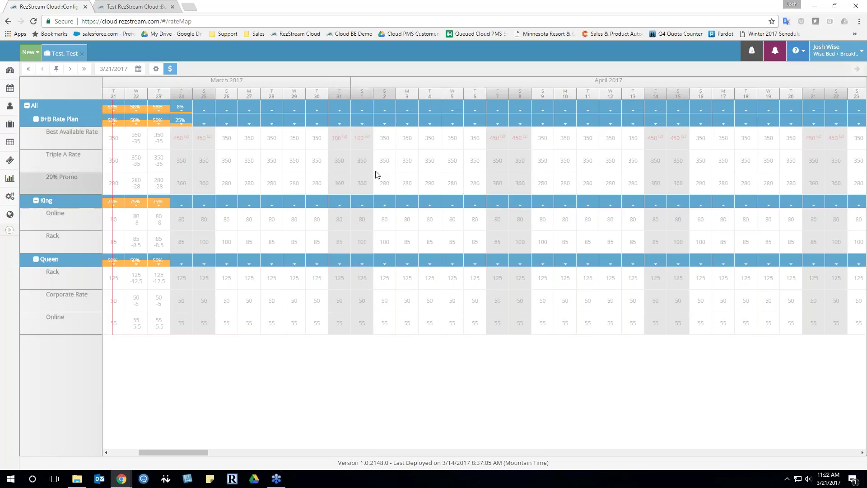
{"action": "left_click_drag", "start_coordinate": [349, 137], "coordinate": [364, 137]}
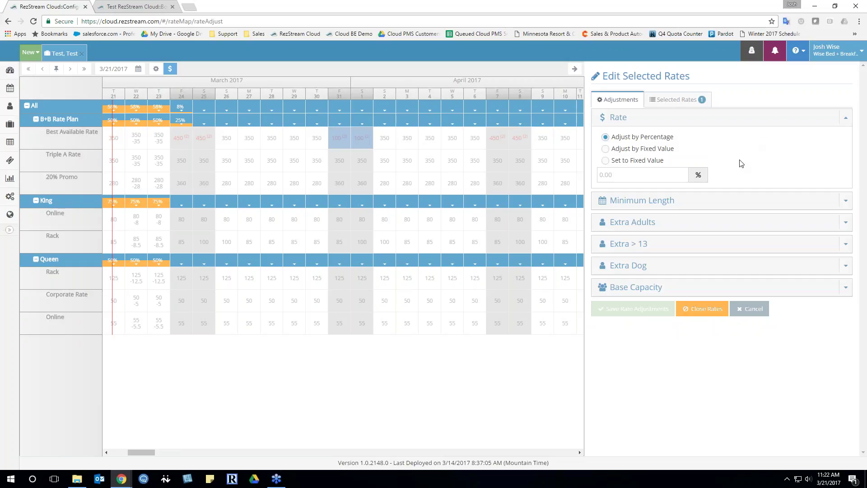
{"action": "left_click", "coordinate": [683, 200]}
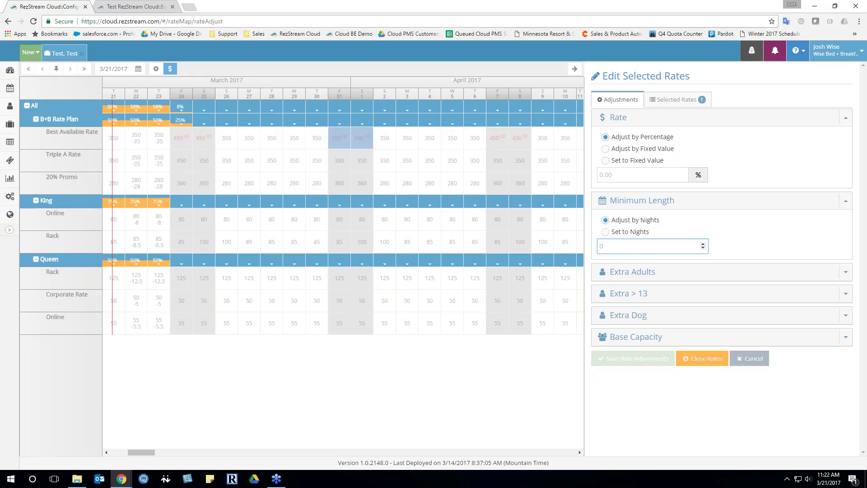
{"action": "left_click", "coordinate": [788, 206]}
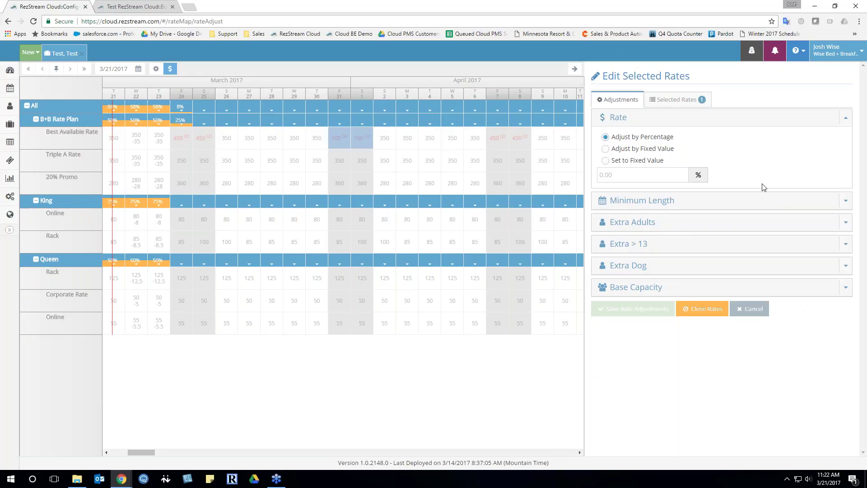
Step: Examine the Extra Adults, Extra > 13 and Base Capacity adjustment options, and cancel the rate editing without changes
{"action": "left_click", "coordinate": [673, 227]}
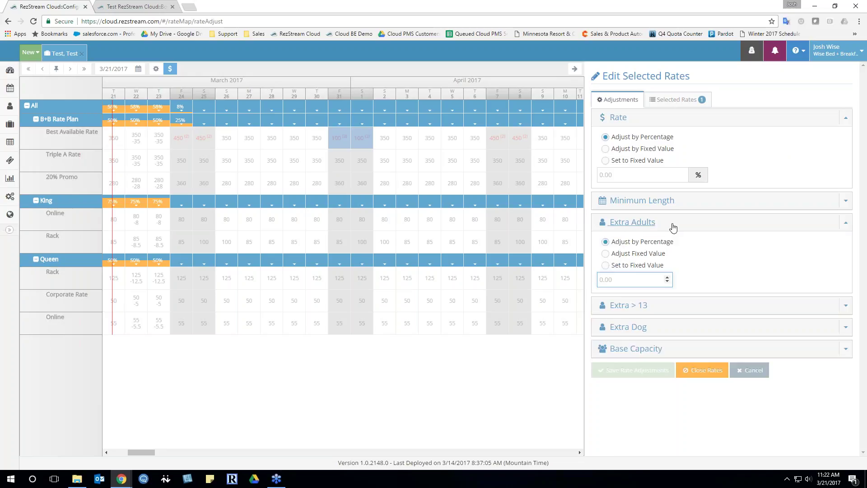
{"action": "left_click", "coordinate": [694, 312]}
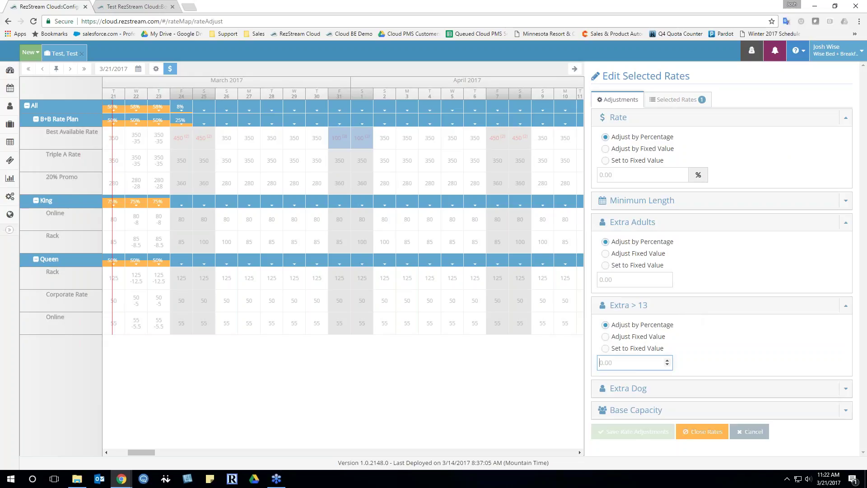
{"action": "left_click", "coordinate": [721, 226]}
{"action": "left_click", "coordinate": [710, 249]}
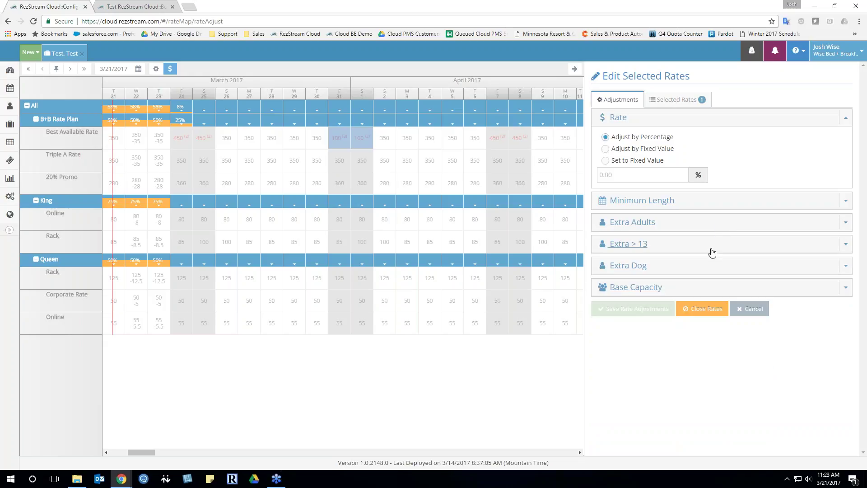
{"action": "left_click", "coordinate": [711, 229]}
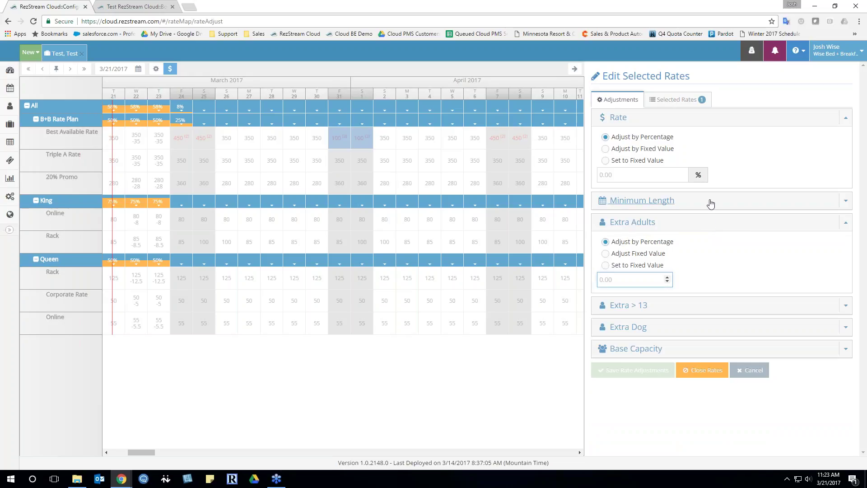
{"action": "left_click", "coordinate": [738, 205]}
{"action": "left_click", "coordinate": [737, 204]}
{"action": "left_click", "coordinate": [736, 222]}
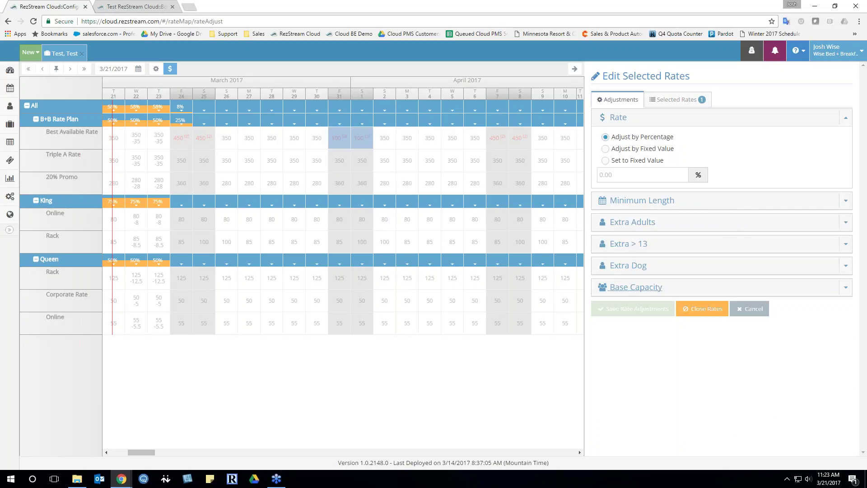
{"action": "left_click", "coordinate": [708, 290]}
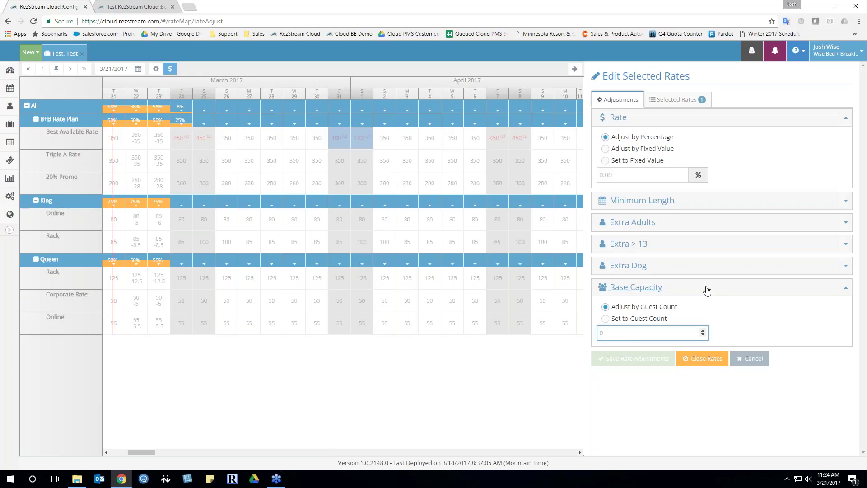
{"action": "left_click", "coordinate": [763, 368]}
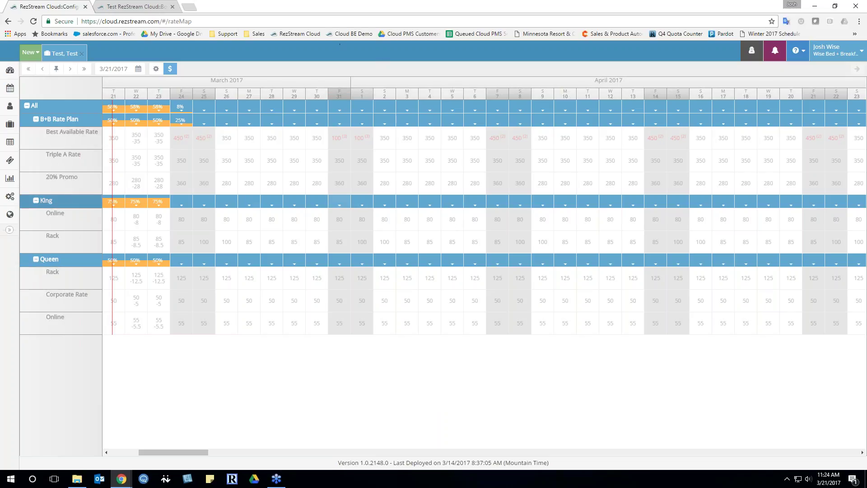
Step: Select the B+B Best Available Rate for March 29, start closing it, and review the close-rates confirmation without accepting it
{"action": "left_click", "coordinate": [294, 138]}
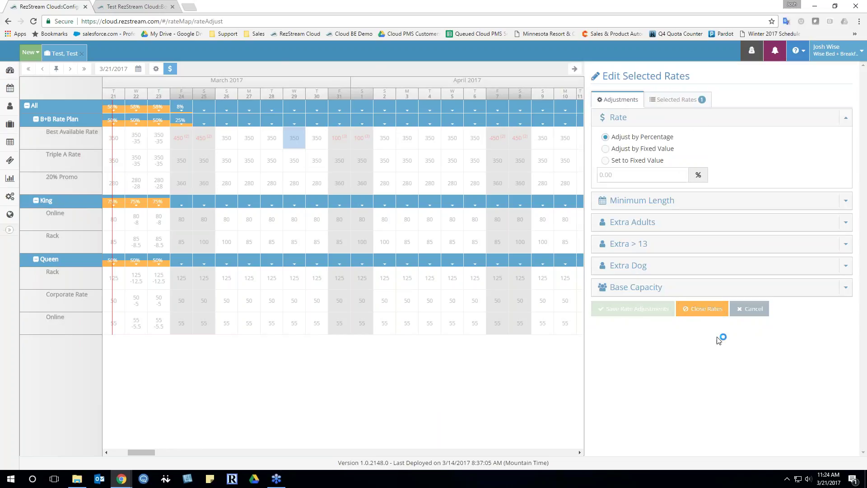
{"action": "left_click", "coordinate": [703, 308]}
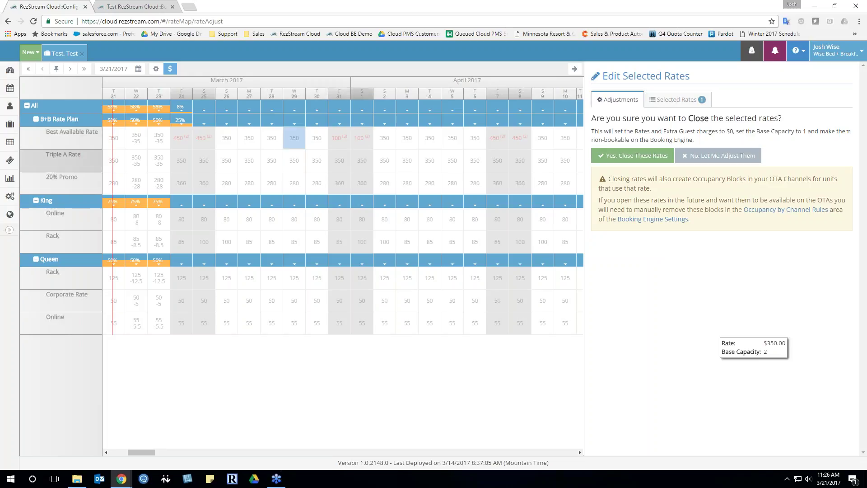
{"action": "mouse_move", "coordinate": [346, 156]}
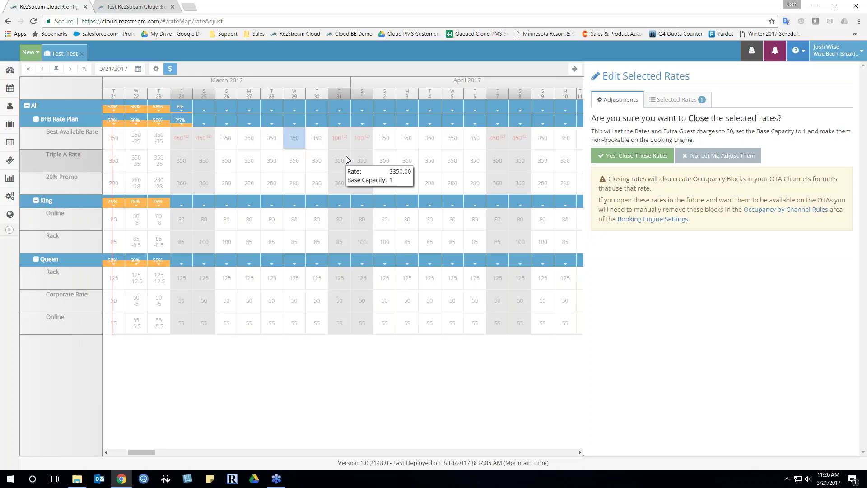
{"action": "mouse_move", "coordinate": [337, 140]}
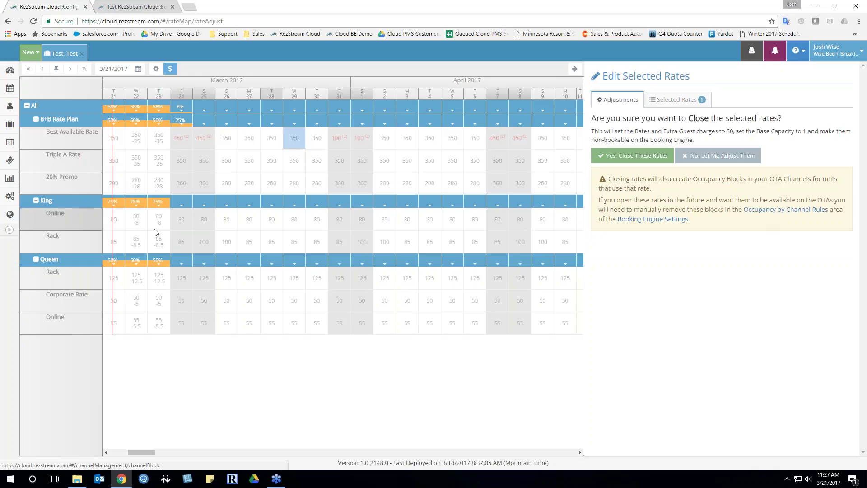
Step: Open the Occupancy by Channel Rules in the Booking Engine configuration to review the occupancy blocks
{"action": "left_click", "coordinate": [10, 215]}
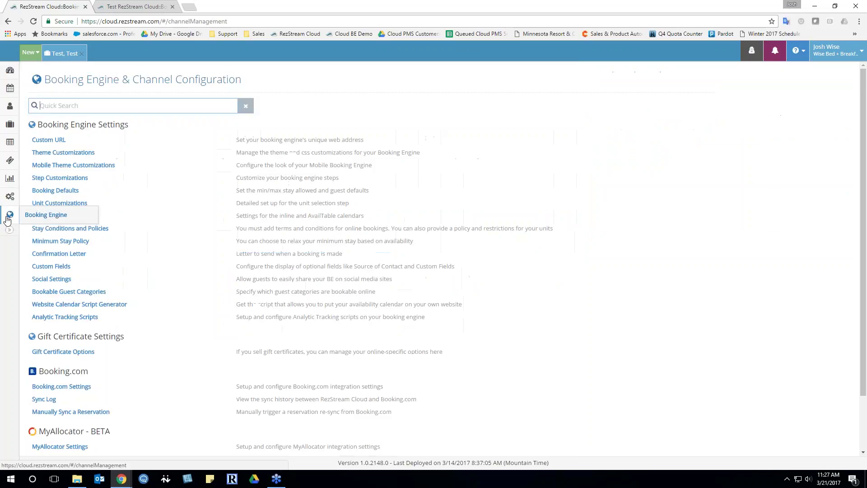
{"action": "scroll", "coordinate": [72, 290], "scroll_direction": "down", "scroll_amount": 2}
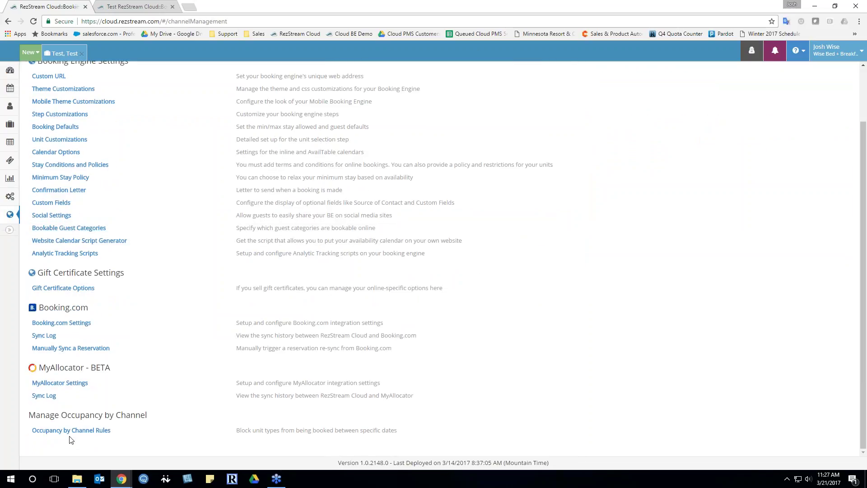
{"action": "left_click", "coordinate": [96, 435]}
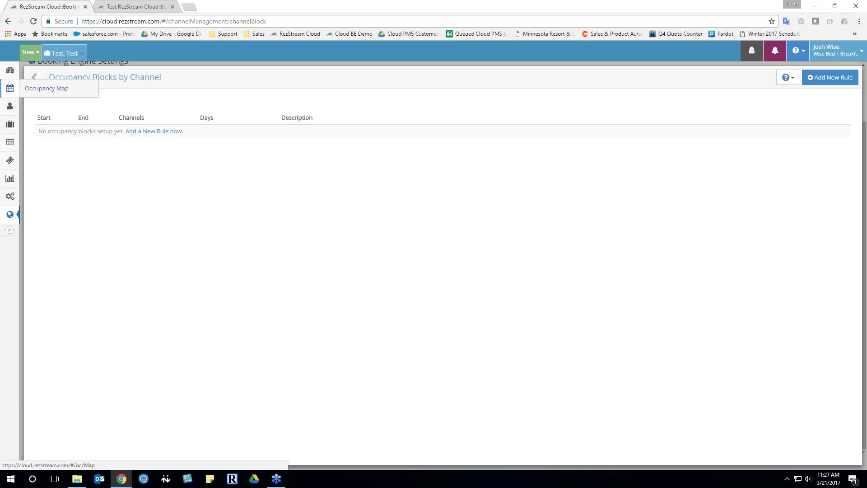
Step: Return to the rate calendar and add the B+B Triple A Rate for March 30 to the rates selected for editing
{"action": "left_click", "coordinate": [10, 89]}
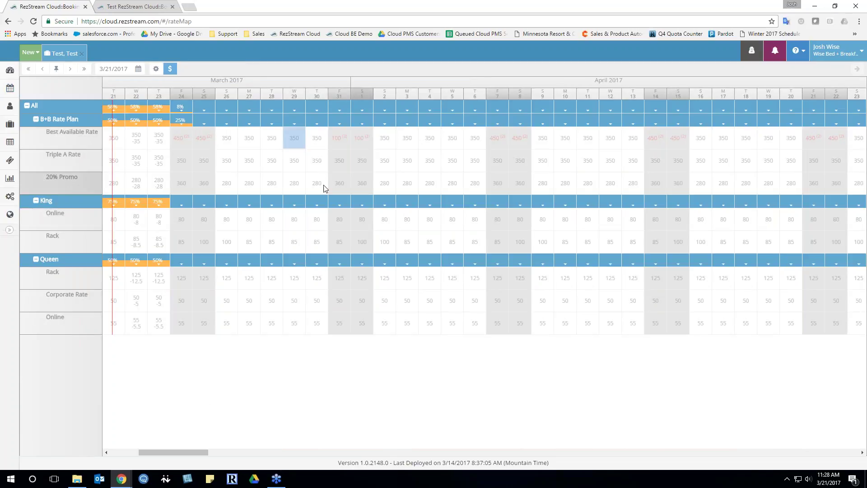
{"action": "left_click", "coordinate": [317, 160]}
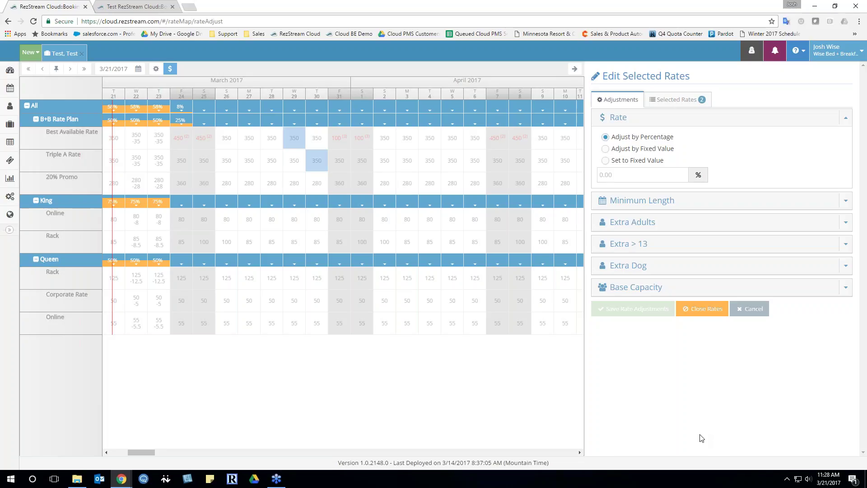
Step: Review the Knowledge Base, support and suggestion options in the help list, and go to the dashboard
{"action": "left_click", "coordinate": [799, 51]}
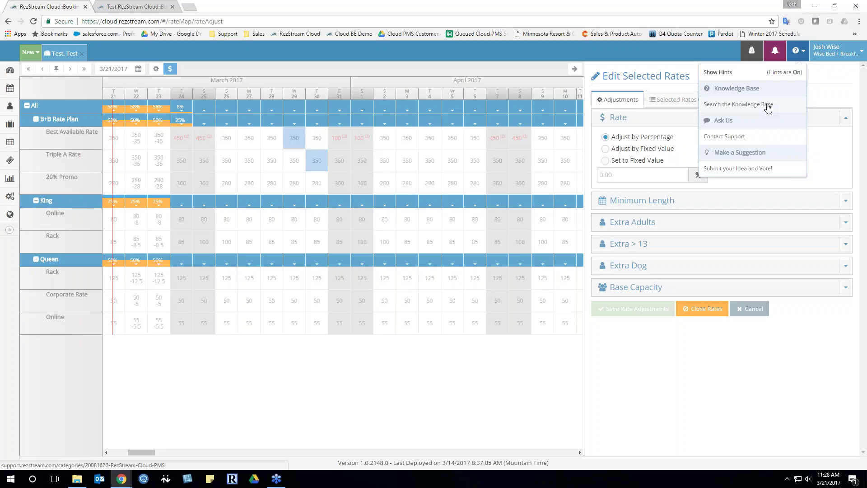
{"action": "left_click", "coordinate": [827, 74]}
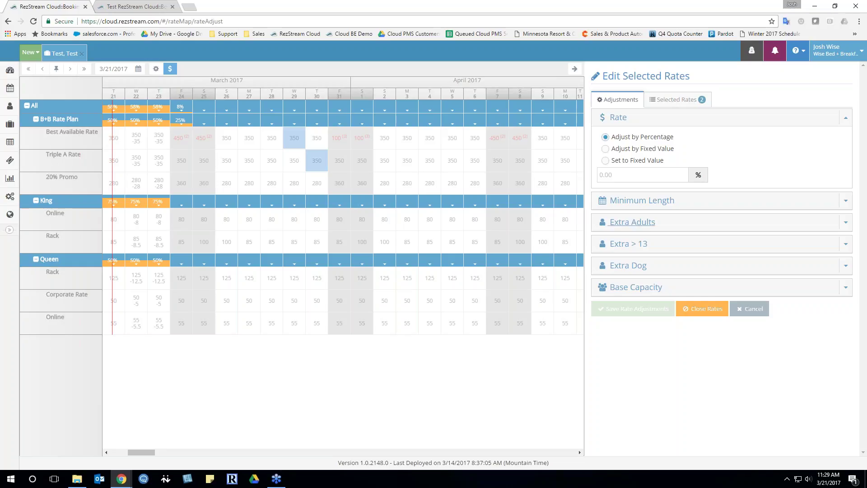
{"action": "left_click", "coordinate": [11, 72]}
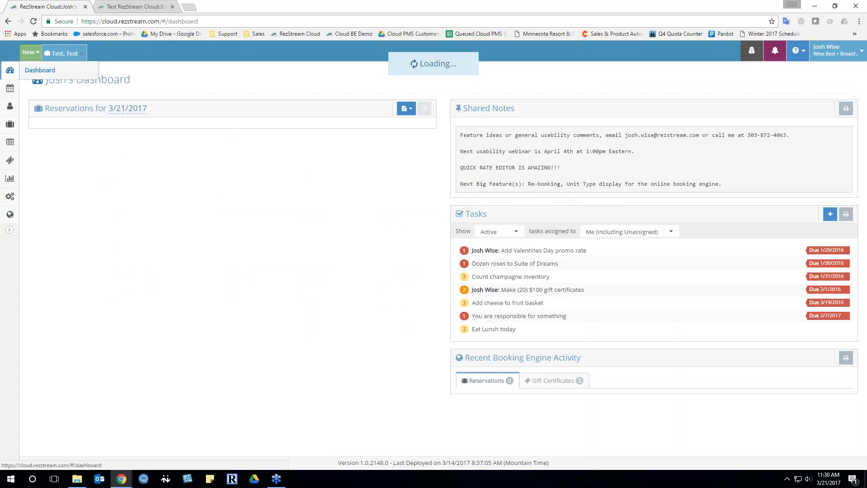
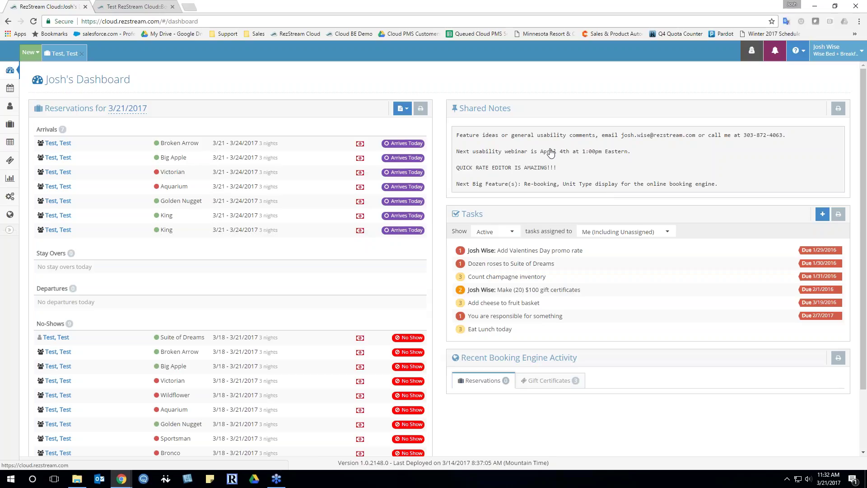
Step: Switch to the Test RezStream Cloud site and open the Booking Engine's Units and Unit Types configuration
{"action": "left_click", "coordinate": [146, 6]}
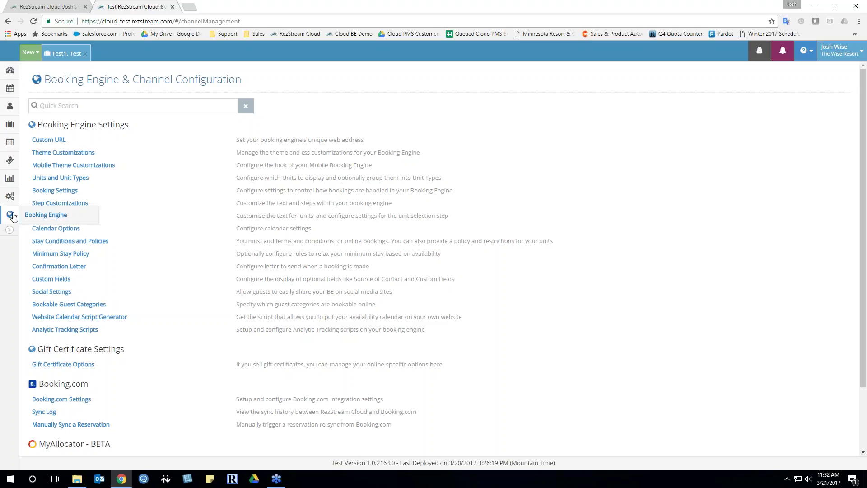
{"action": "left_click", "coordinate": [49, 181]}
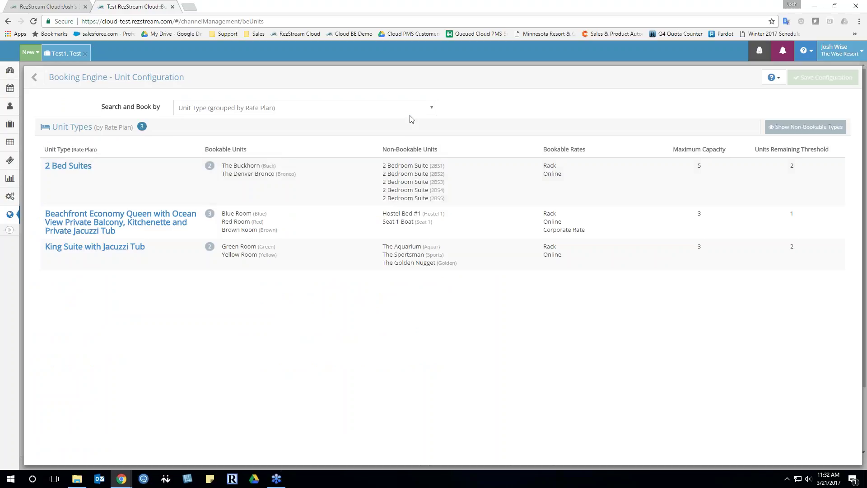
Step: Compare Search and Book by Unit with Unit Type (grouped by Rate Plan), leave the latter selected, and return to the live site's dashboard
{"action": "left_click", "coordinate": [424, 110]}
{"action": "left_click", "coordinate": [421, 120]}
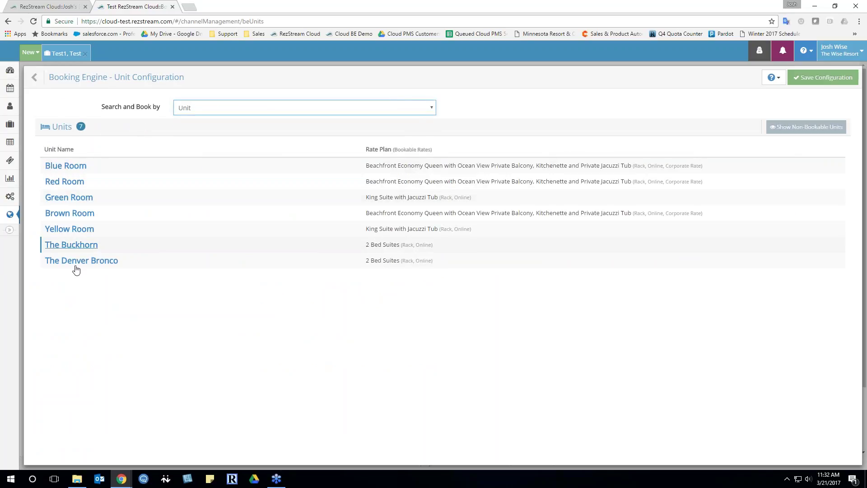
{"action": "left_click", "coordinate": [434, 111]}
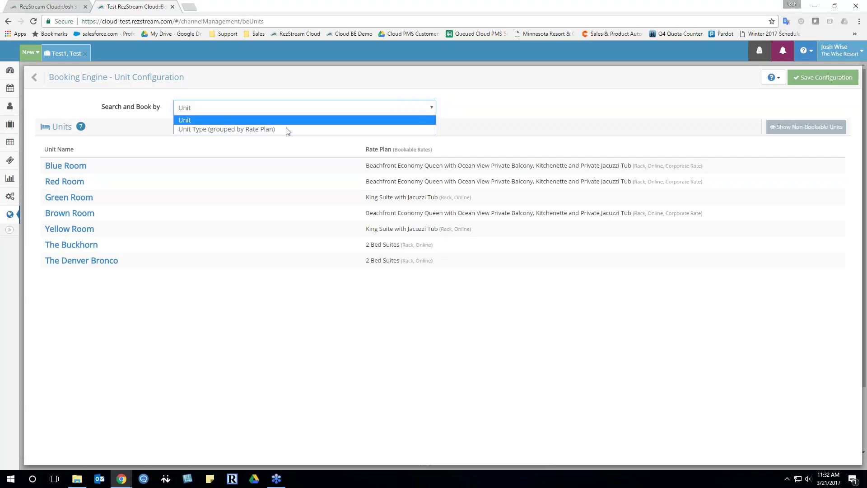
{"action": "left_click", "coordinate": [223, 131]}
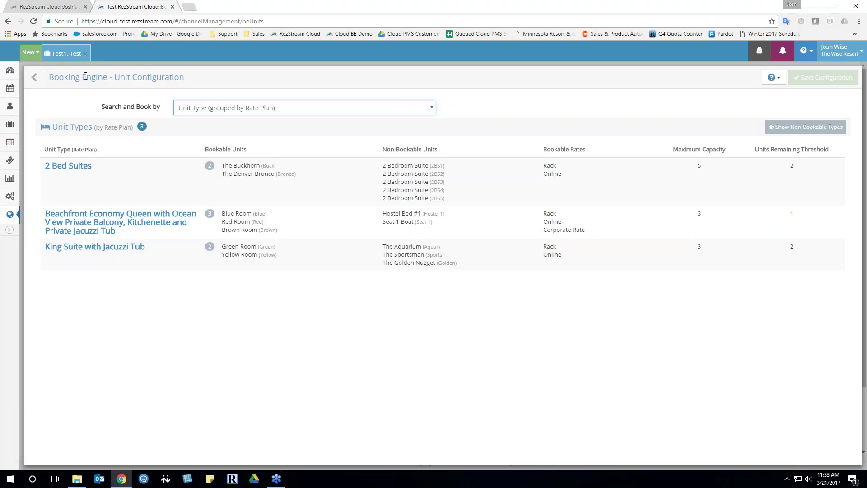
{"action": "left_click", "coordinate": [58, 6]}
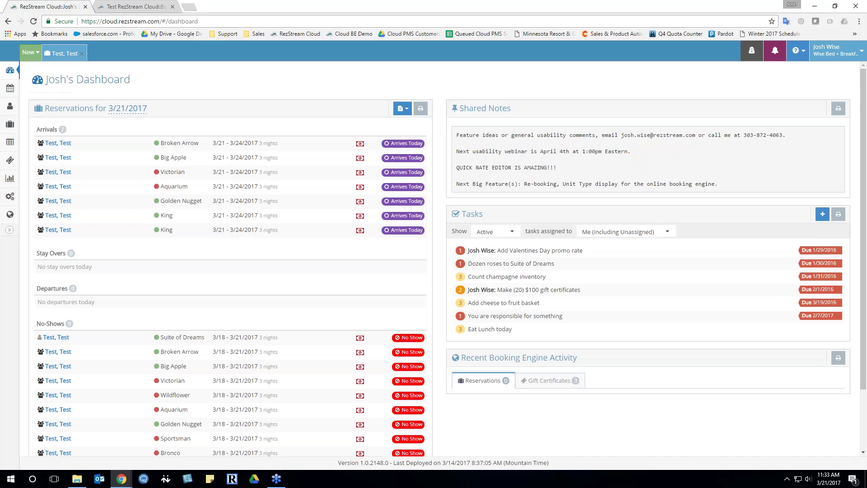